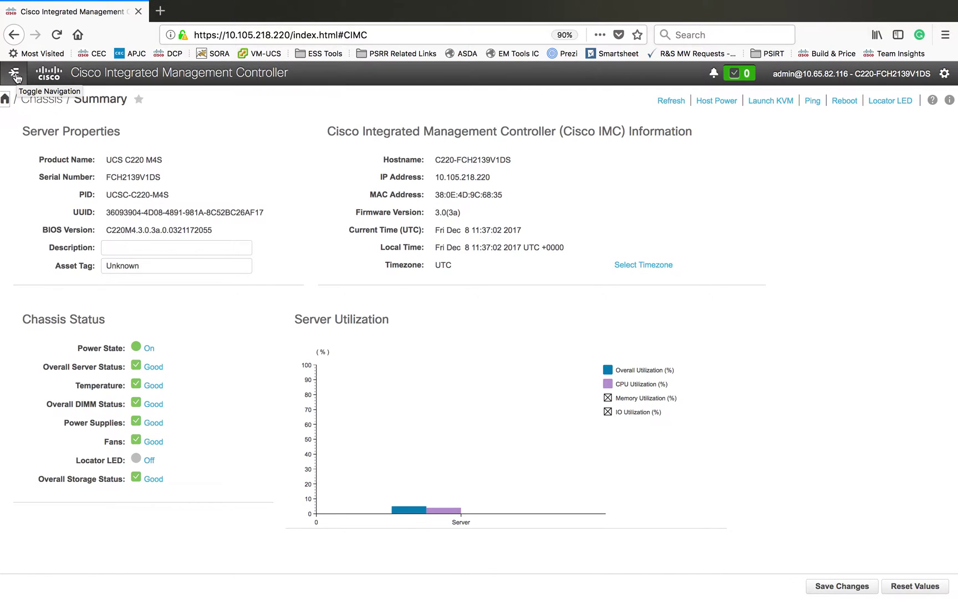
Show and pin the navigation panel, then open the Chassis Inventory CPU list.
{"action": "left_click", "coordinate": [15, 75]}
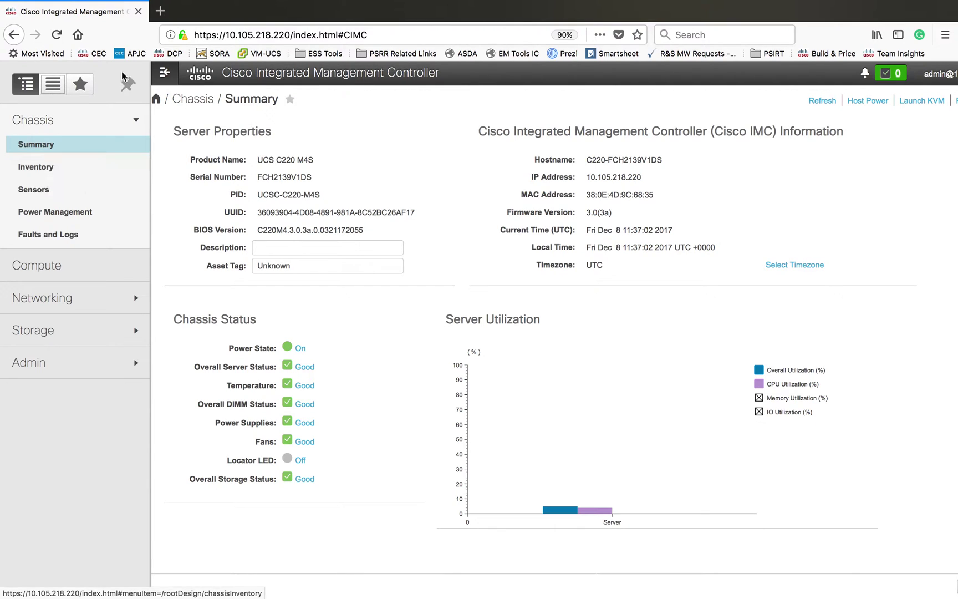
{"action": "left_click", "coordinate": [129, 89]}
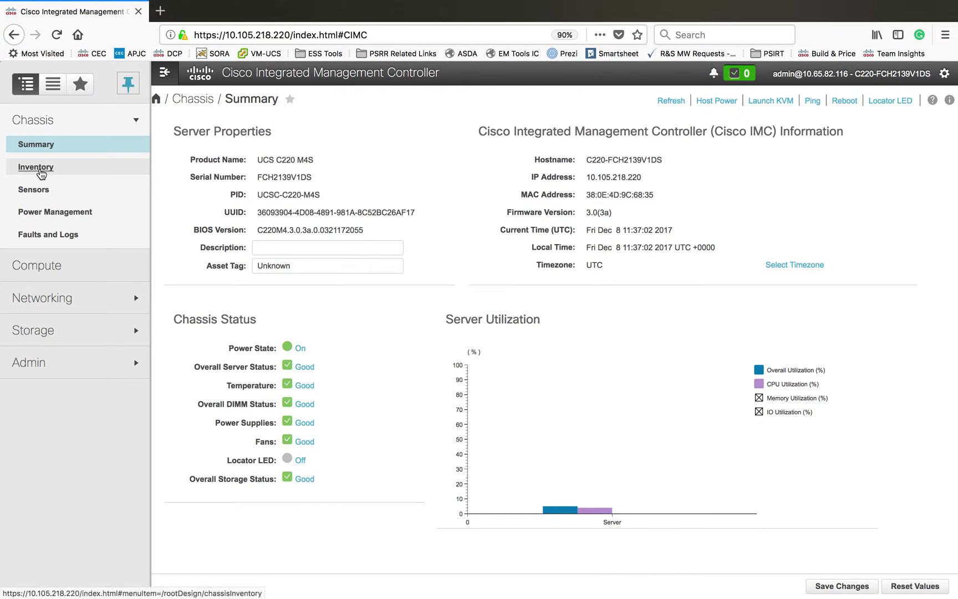
{"action": "left_click", "coordinate": [39, 169]}
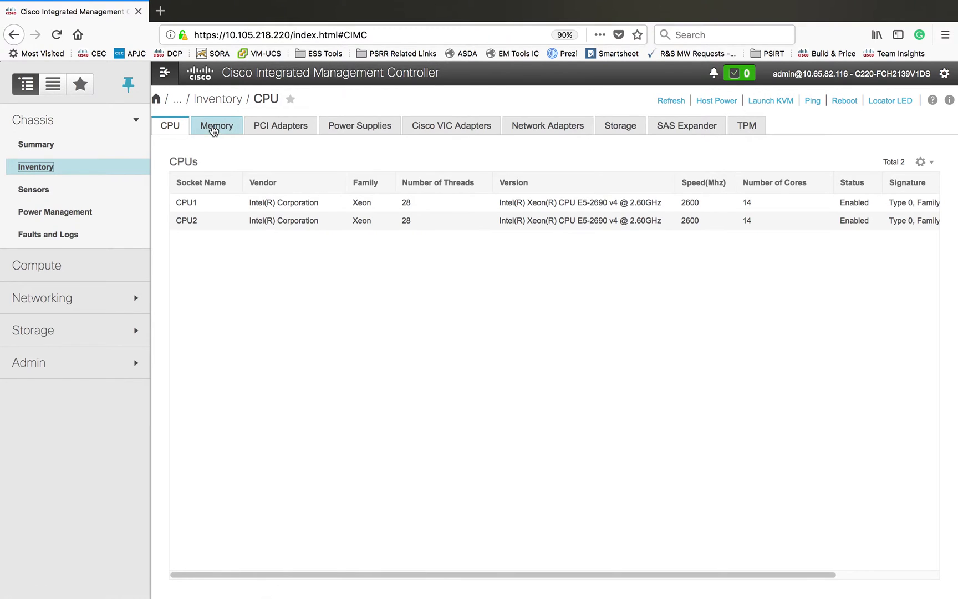
Step through the Memory, PCI Adapters, Power Supplies, VIC, Network Adapters, Storage, SAS Expander and TPM inventory tabs.
{"action": "left_click", "coordinate": [213, 128]}
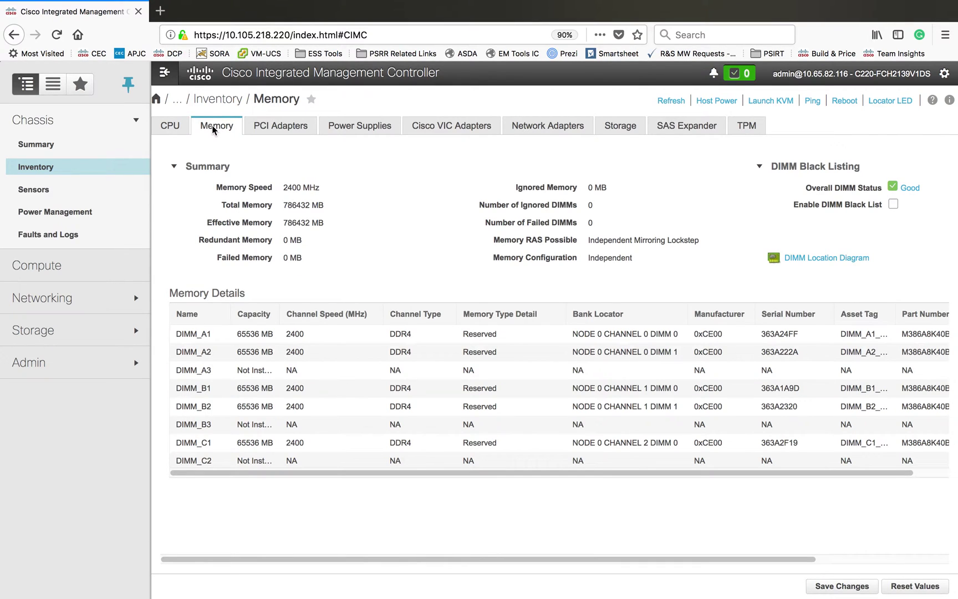
{"action": "left_click", "coordinate": [281, 131]}
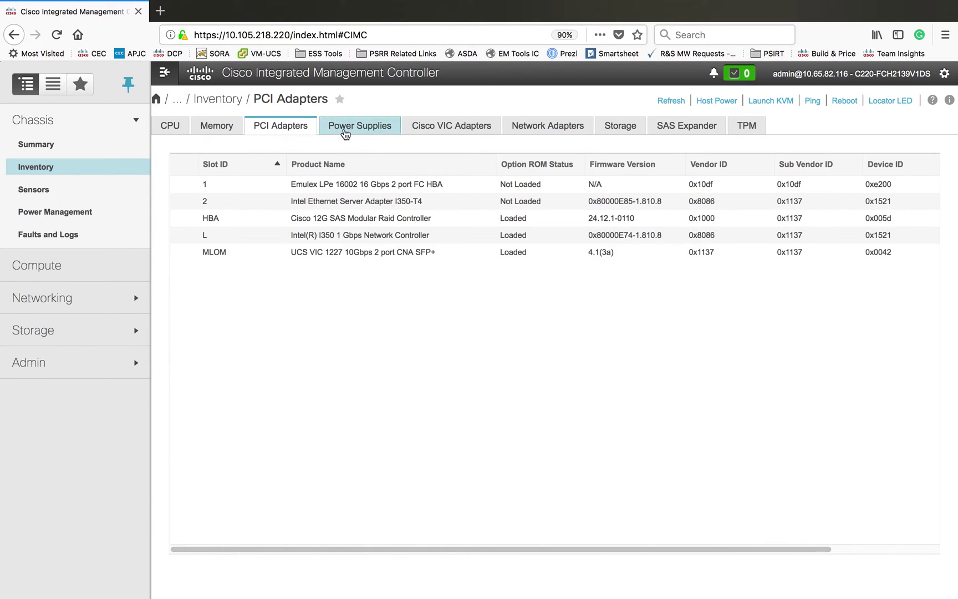
{"action": "left_click", "coordinate": [350, 131]}
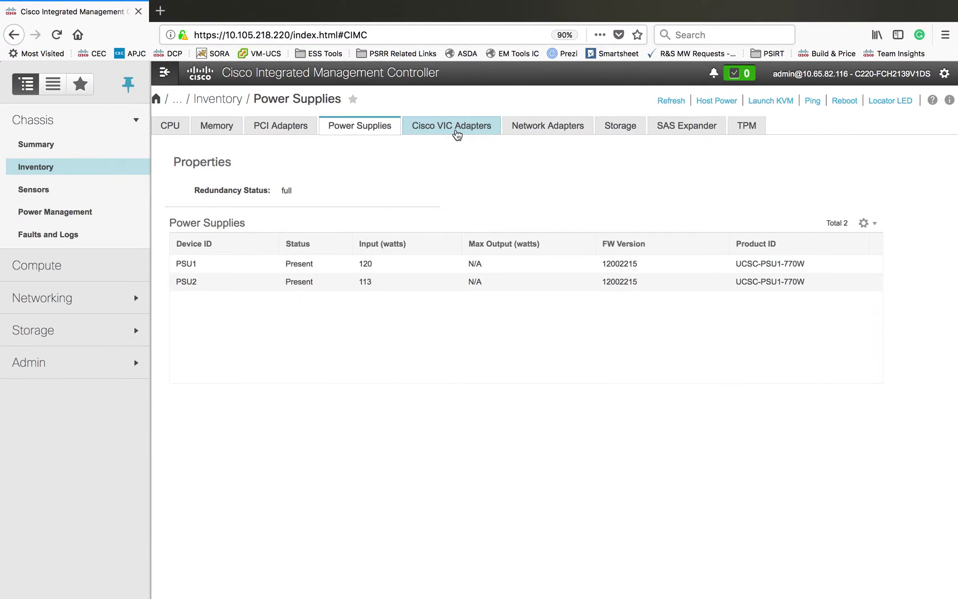
{"action": "left_click", "coordinate": [456, 133]}
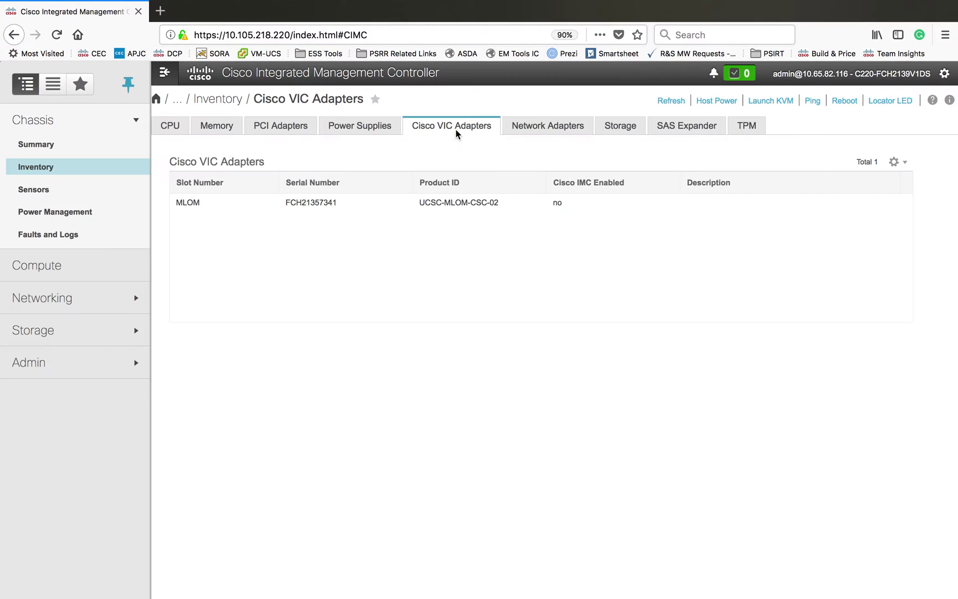
{"action": "left_click", "coordinate": [534, 131]}
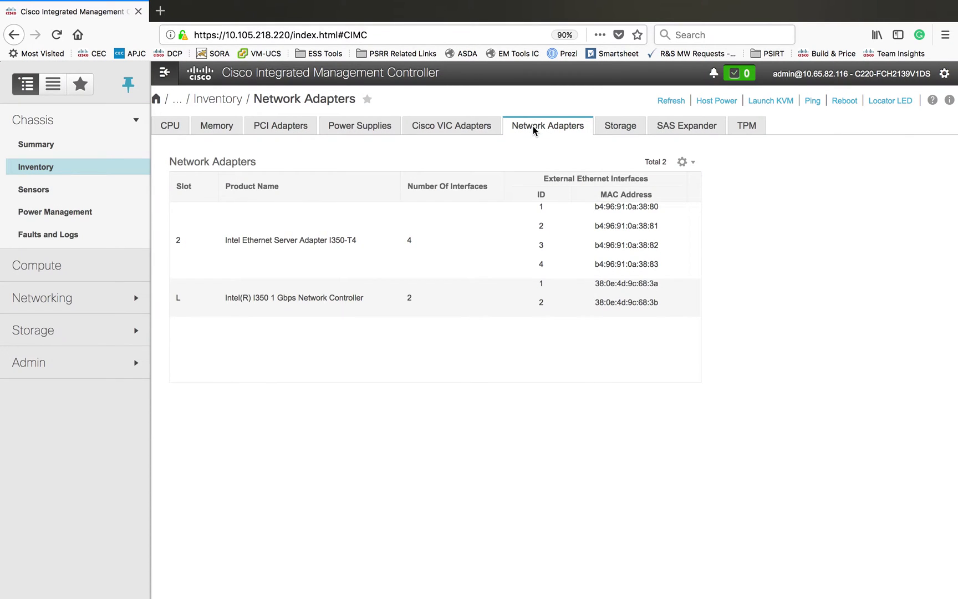
{"action": "left_click", "coordinate": [622, 130]}
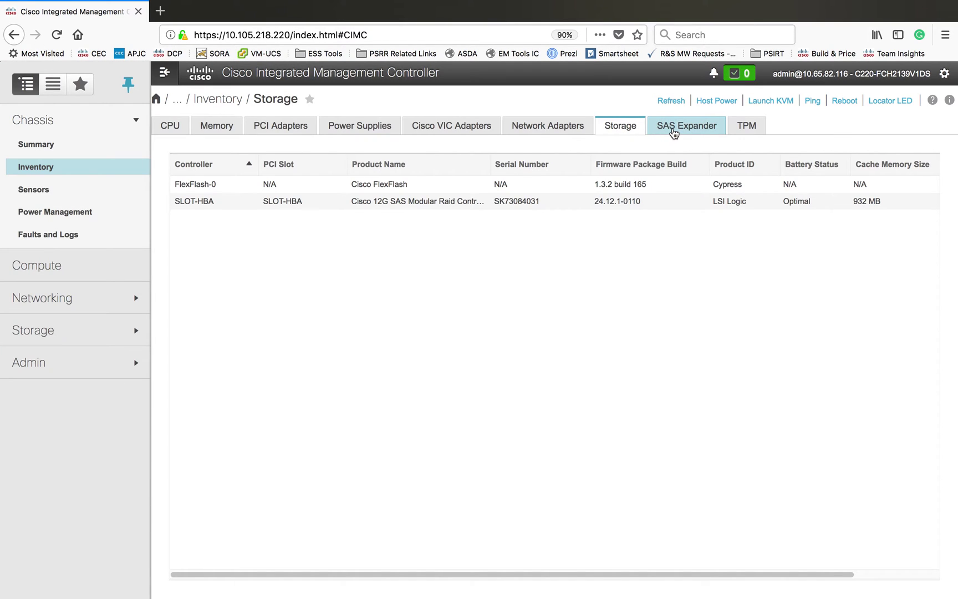
{"action": "left_click", "coordinate": [674, 132]}
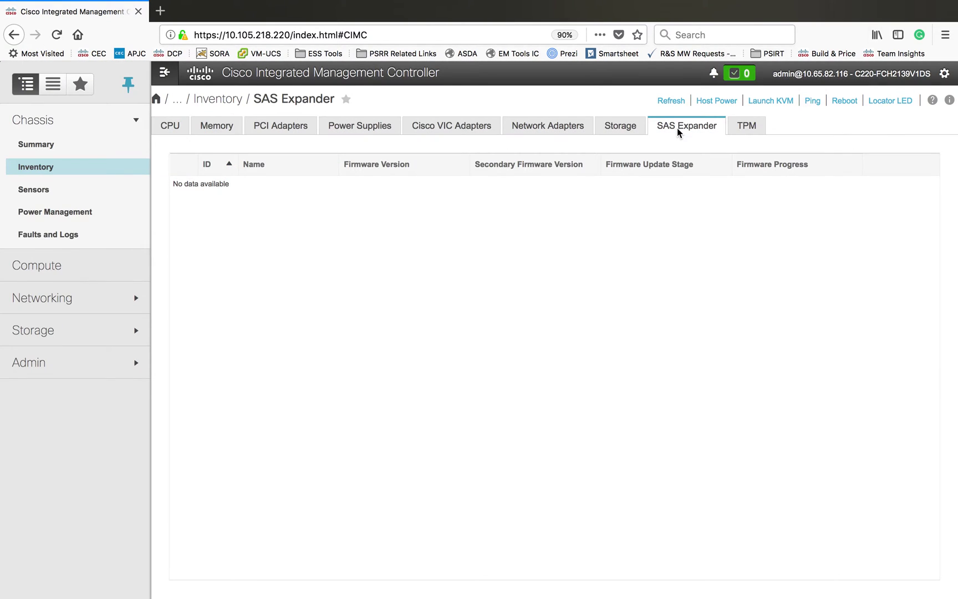
{"action": "left_click", "coordinate": [749, 132]}
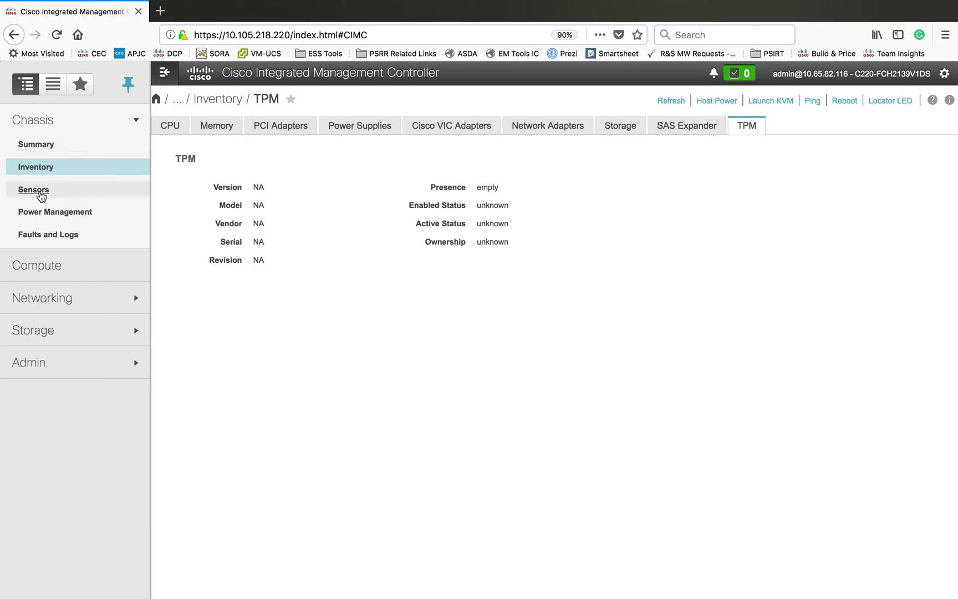
Check the Power Supply, Fan, Temperature, Voltage, Current, LED and Storage chassis sensor readings.
{"action": "left_click", "coordinate": [39, 193]}
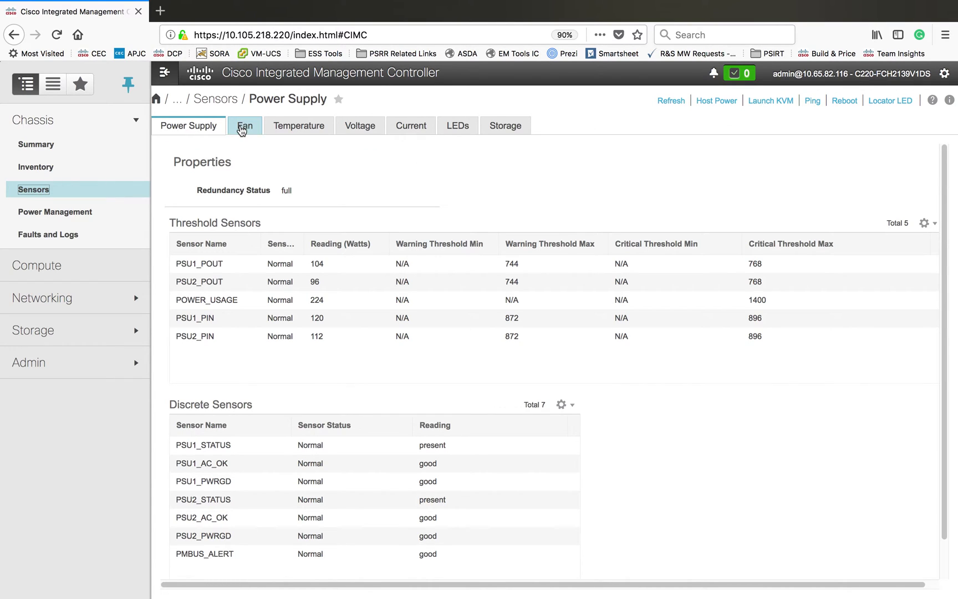
{"action": "left_click", "coordinate": [242, 128]}
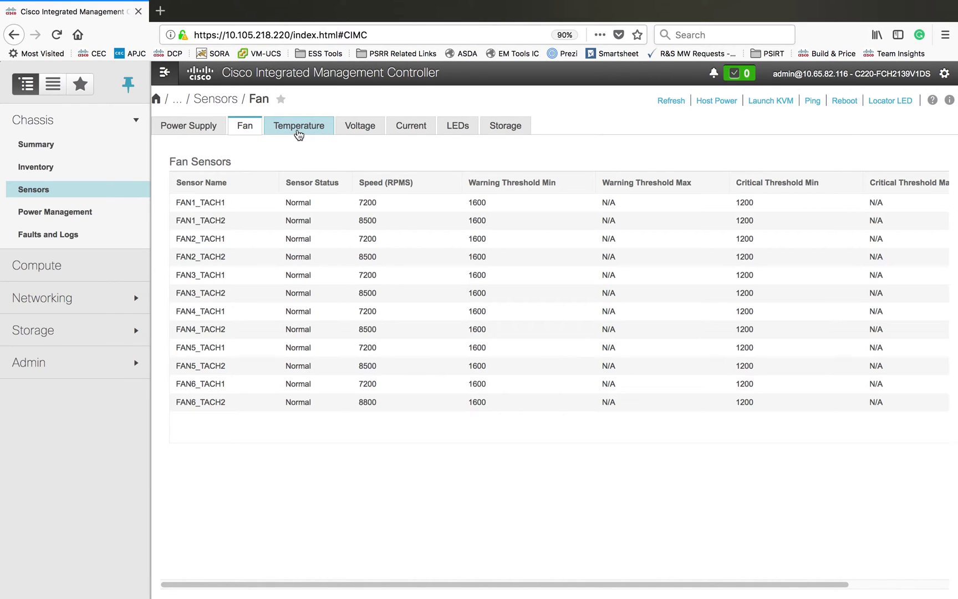
{"action": "left_click", "coordinate": [297, 132]}
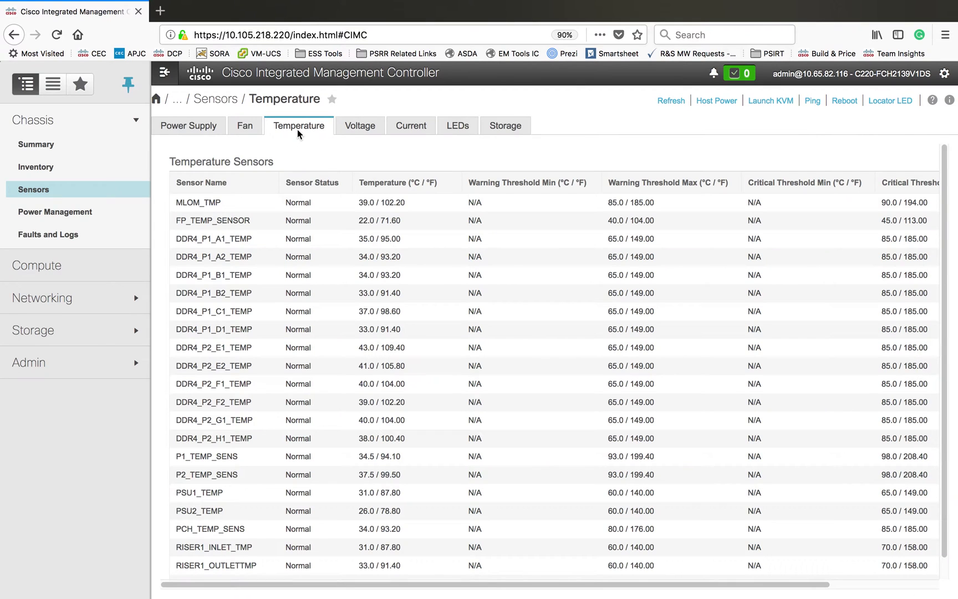
{"action": "left_click", "coordinate": [350, 127]}
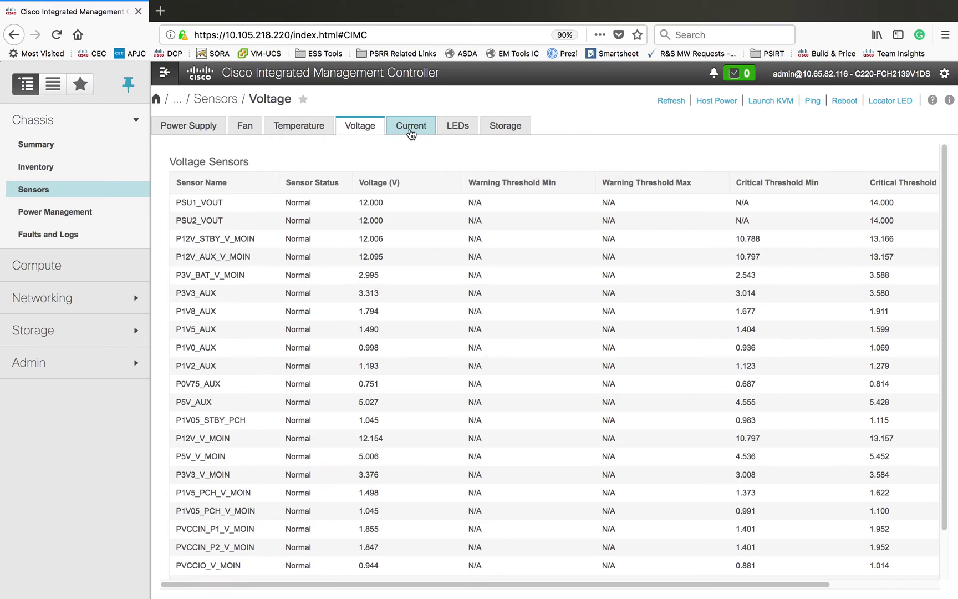
{"action": "left_click", "coordinate": [411, 131]}
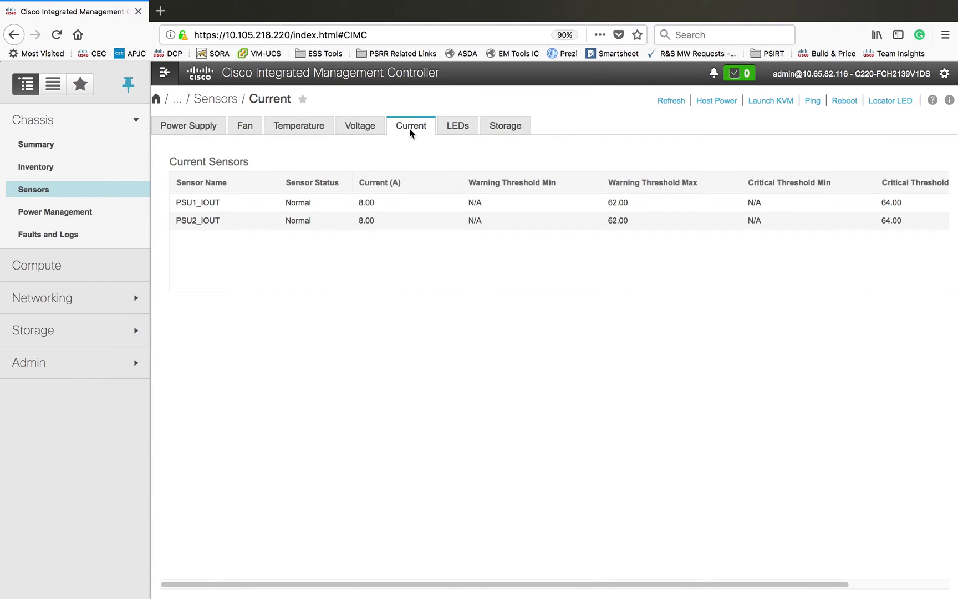
{"action": "left_click", "coordinate": [443, 133]}
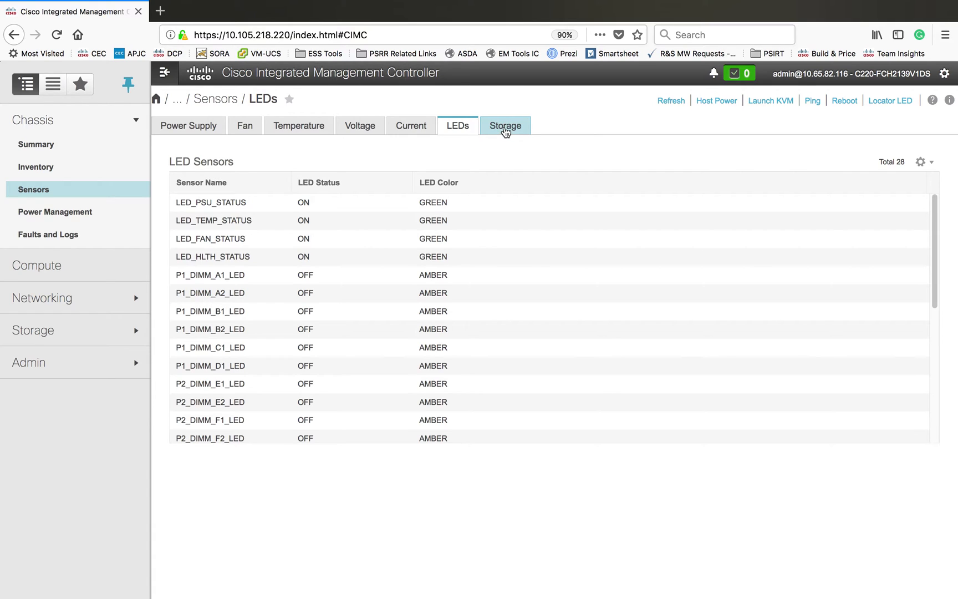
{"action": "left_click", "coordinate": [505, 128]}
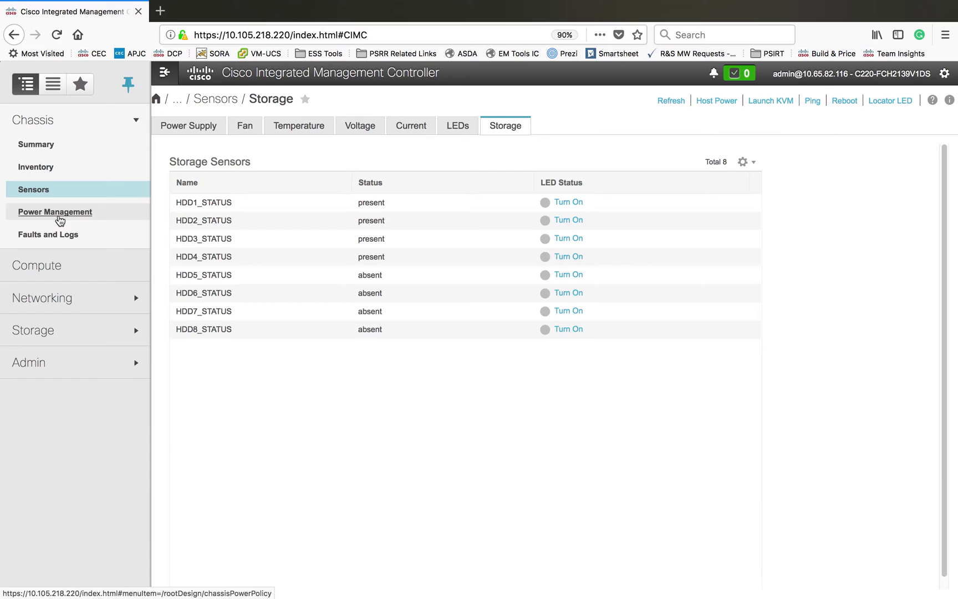
{"action": "left_click", "coordinate": [55, 212]}
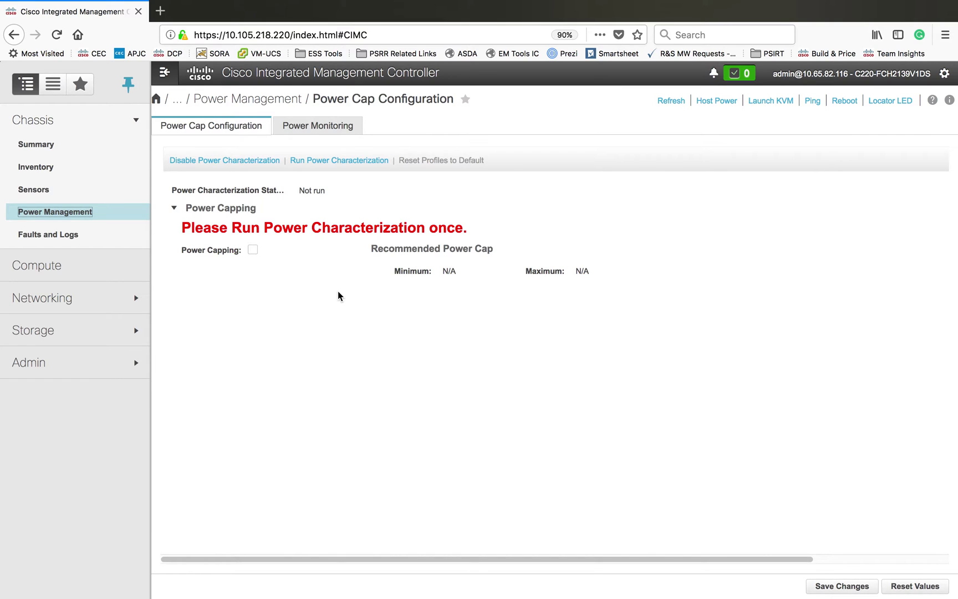
View power monitoring statistics and chart time ranges, then the chassis Fault History.
{"action": "left_click", "coordinate": [318, 130]}
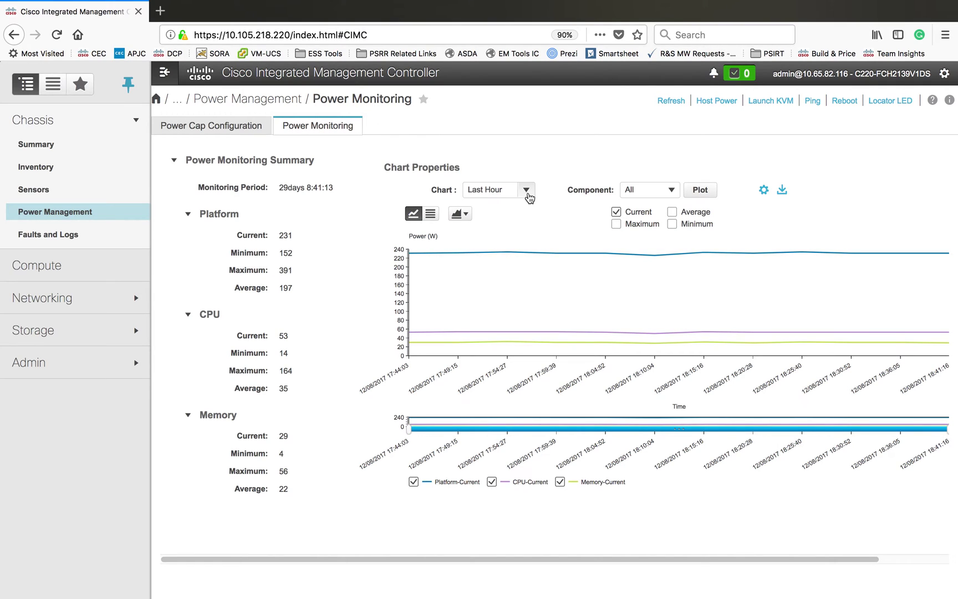
{"action": "left_click", "coordinate": [527, 191]}
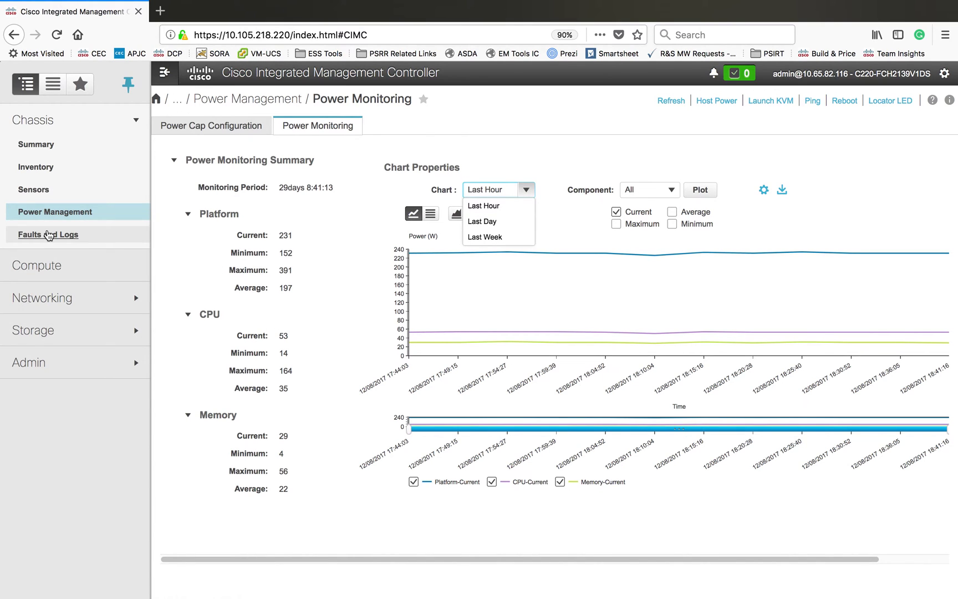
{"action": "left_click", "coordinate": [47, 235]}
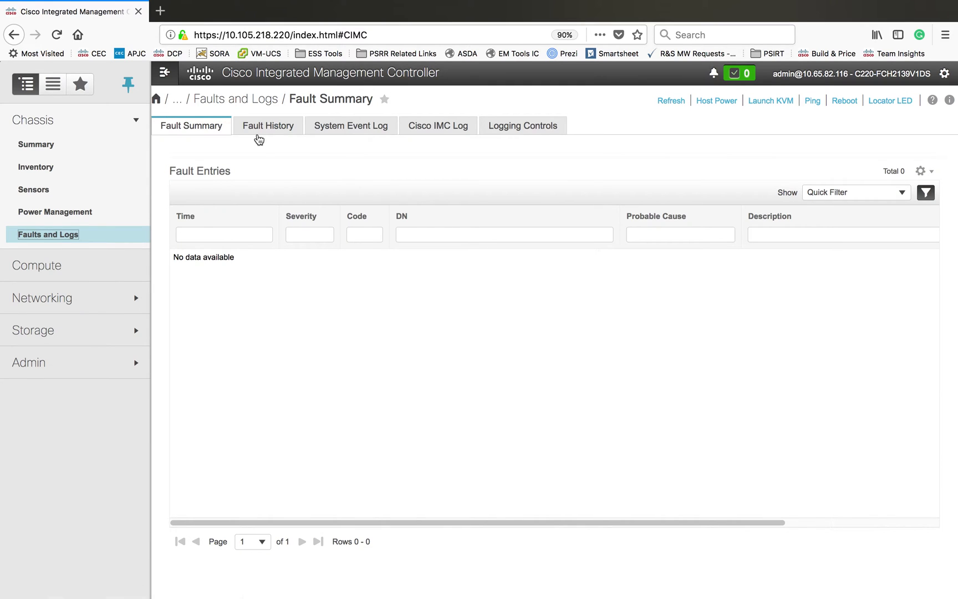
{"action": "left_click", "coordinate": [261, 127]}
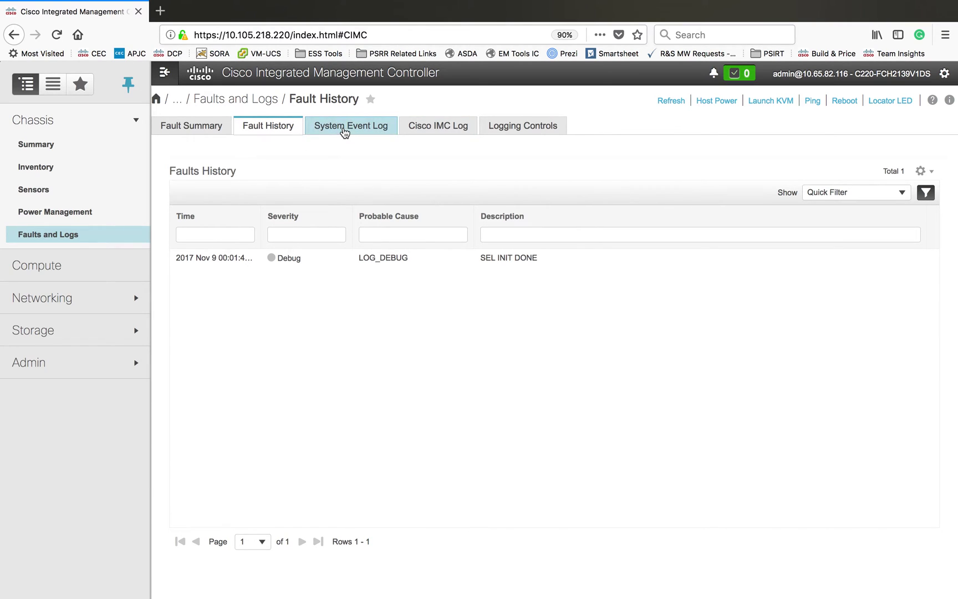
View the System Event Log, Cisco IMC Log and Logging Controls, then collapse Chassis.
{"action": "left_click", "coordinate": [344, 132]}
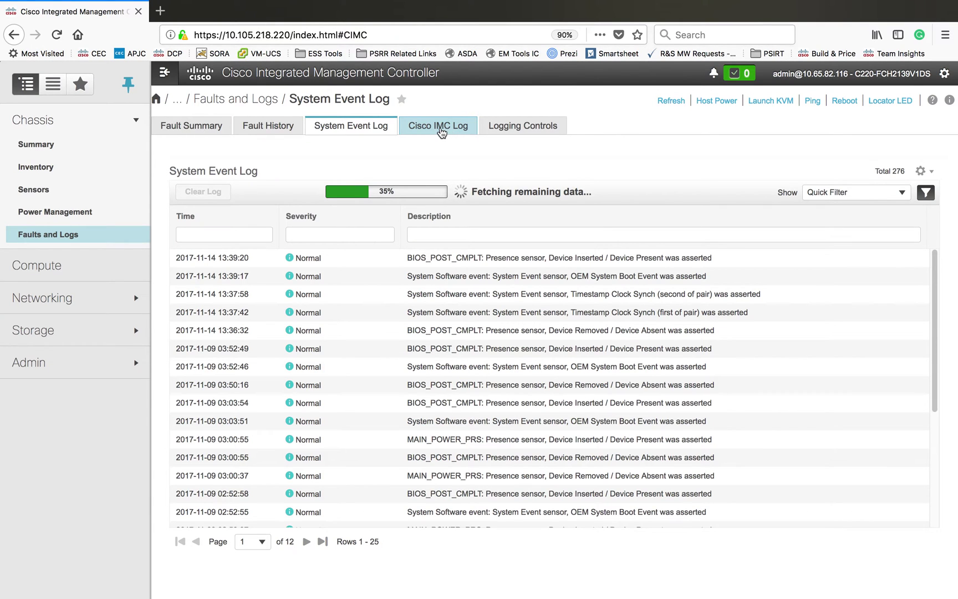
{"action": "left_click", "coordinate": [441, 131]}
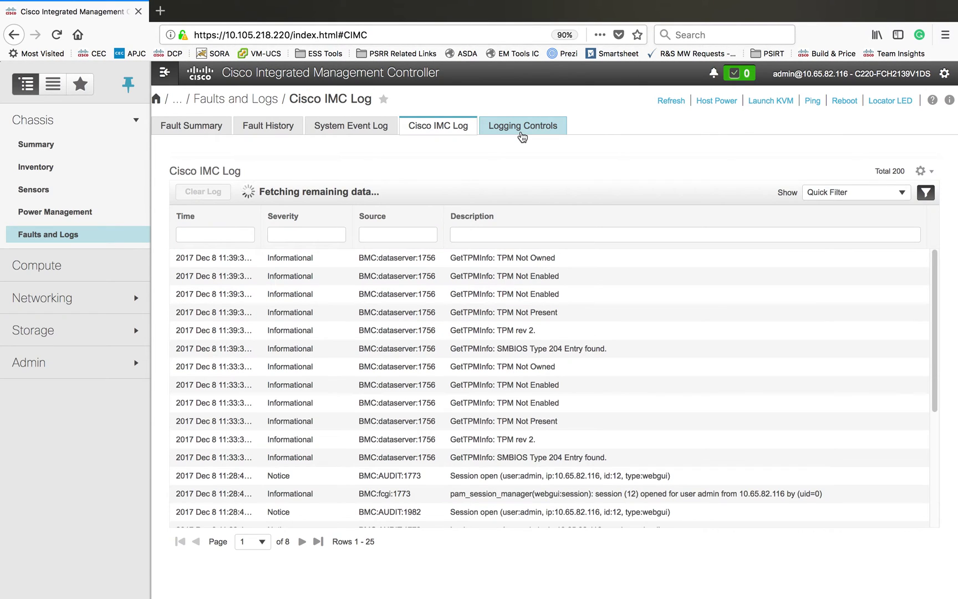
{"action": "left_click", "coordinate": [522, 133]}
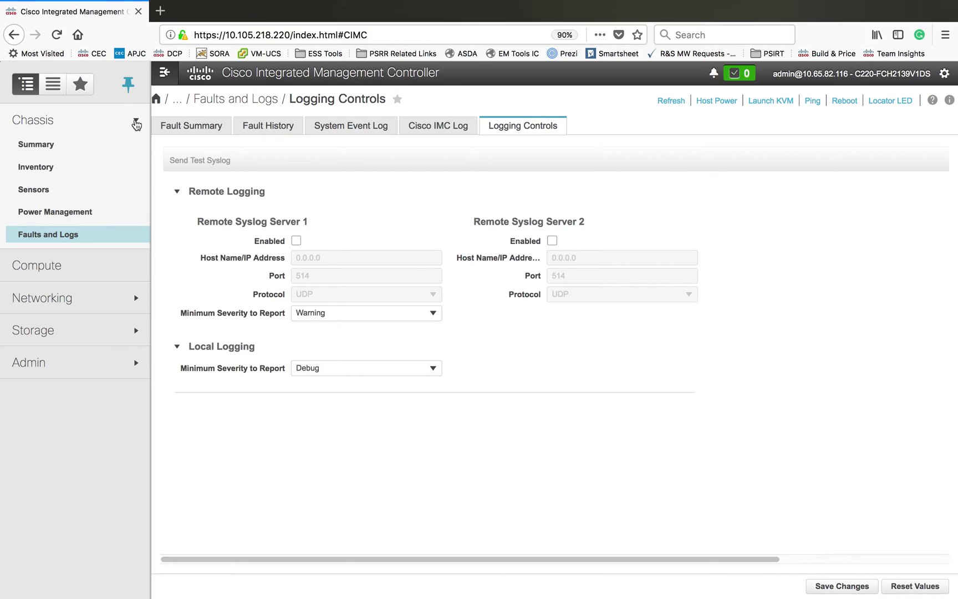
{"action": "left_click", "coordinate": [137, 124]}
Review Compute BIOS, Remote Management, Troubleshooting, Power Policies and PID Catalog, then open Adapter Card MLOM.
{"action": "left_click", "coordinate": [71, 154]}
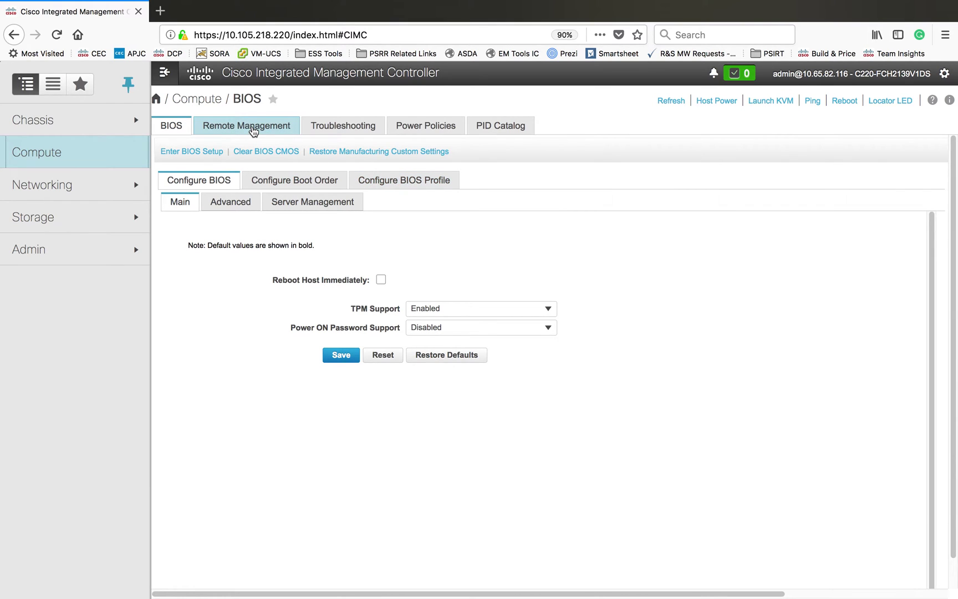
{"action": "left_click", "coordinate": [253, 127]}
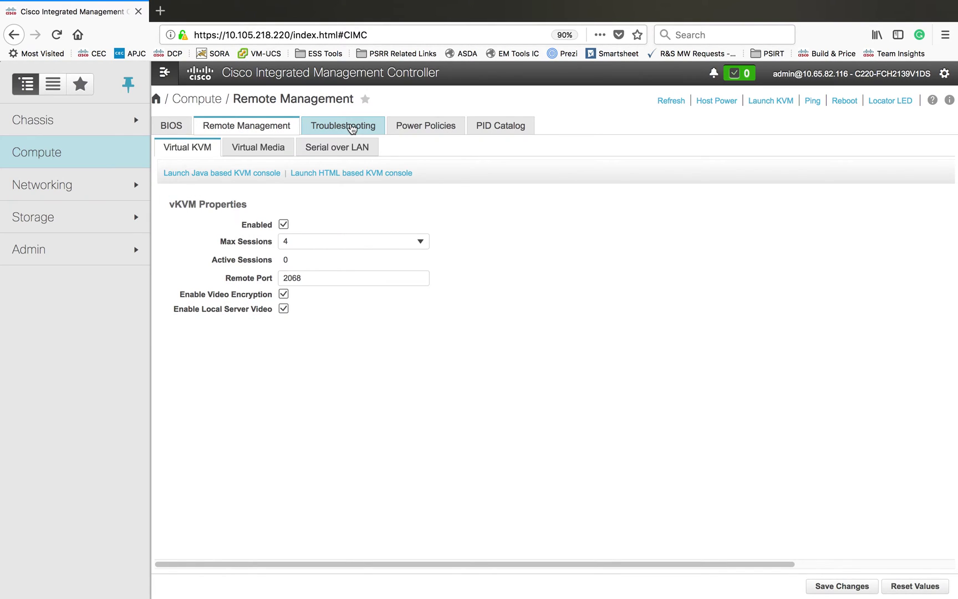
{"action": "left_click", "coordinate": [352, 129]}
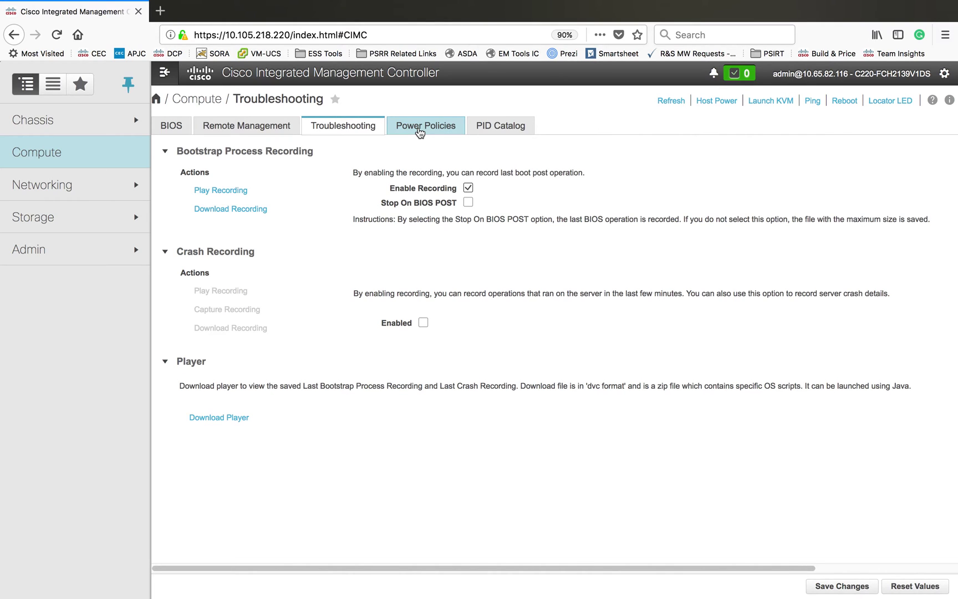
{"action": "left_click", "coordinate": [420, 131]}
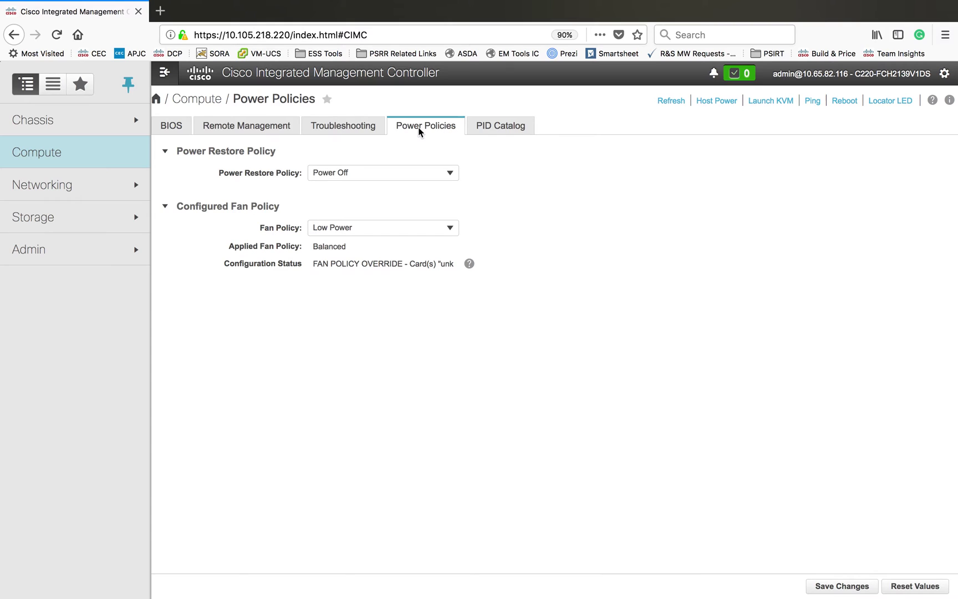
{"action": "left_click", "coordinate": [499, 132]}
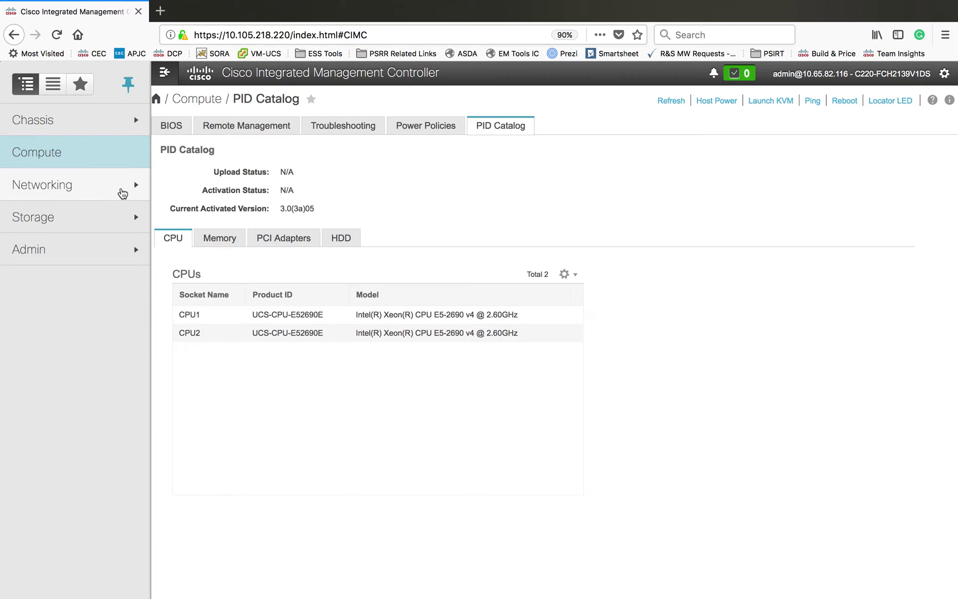
{"action": "left_click", "coordinate": [122, 193]}
{"action": "left_click", "coordinate": [63, 214]}
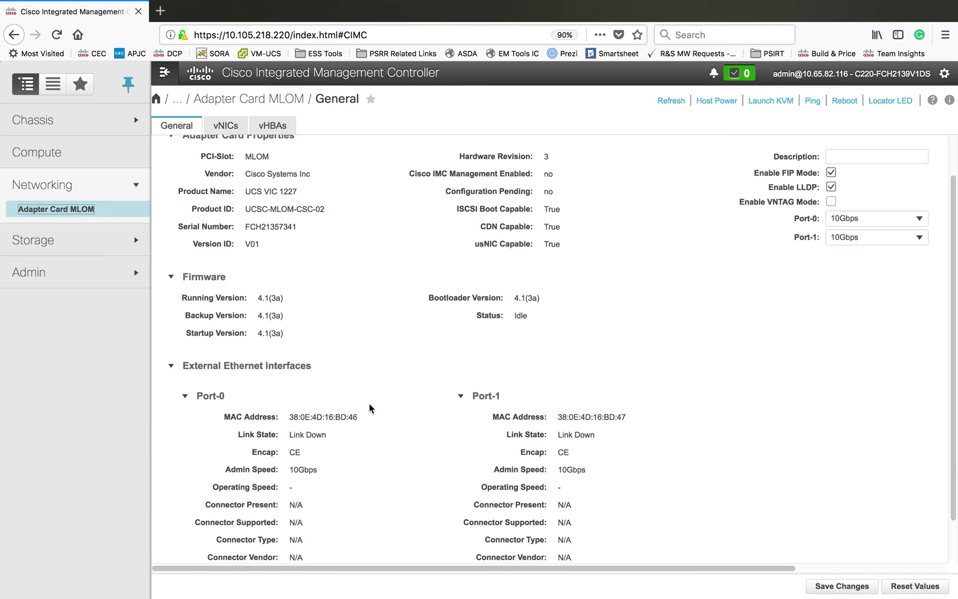
Inspect the MLOM port speeds, vNICs and vHBAs, then open the 12G SAS Modular Raid Controller.
{"action": "scroll", "coordinate": [369, 404], "scroll_direction": "down", "scroll_amount": 3}
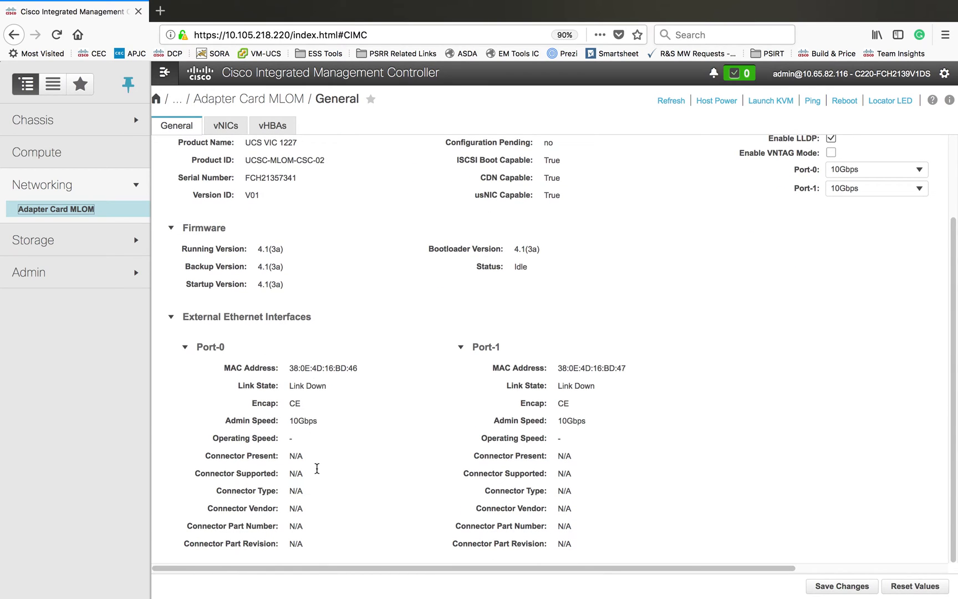
{"action": "double_click", "coordinate": [298, 420]}
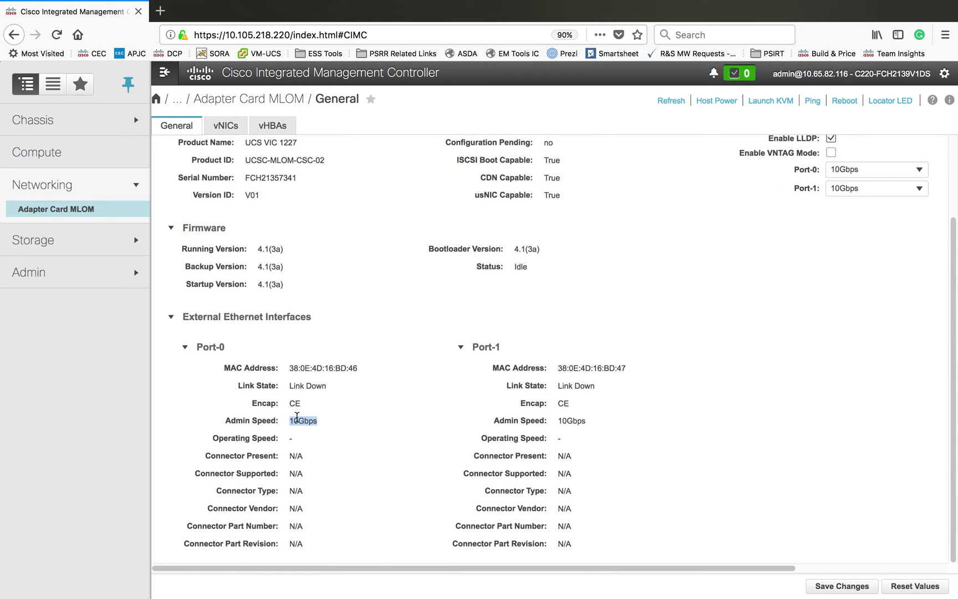
{"action": "scroll", "coordinate": [396, 349], "scroll_direction": "up", "scroll_amount": 3}
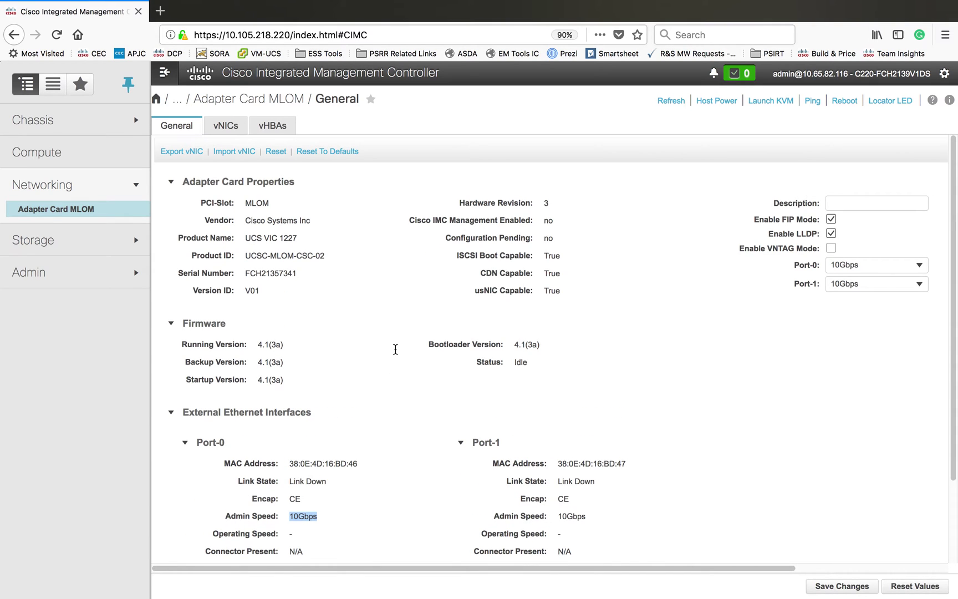
{"action": "left_click", "coordinate": [225, 126]}
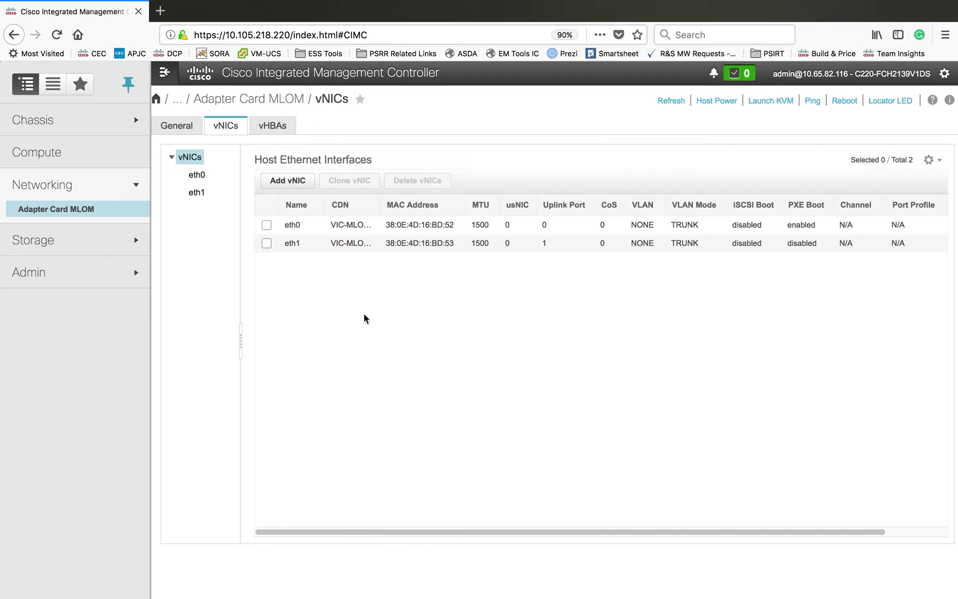
{"action": "left_click", "coordinate": [272, 126]}
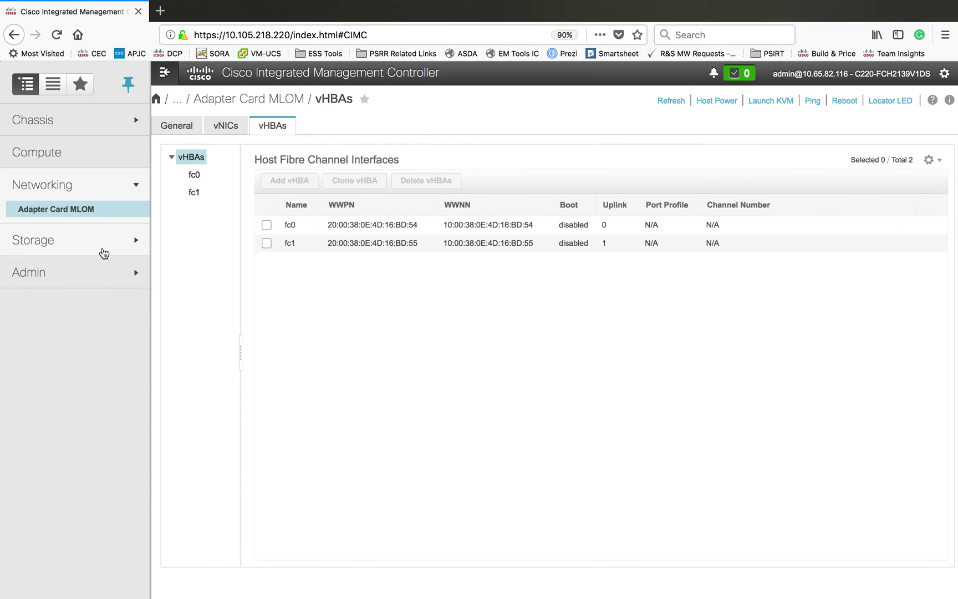
{"action": "left_click", "coordinate": [103, 253]}
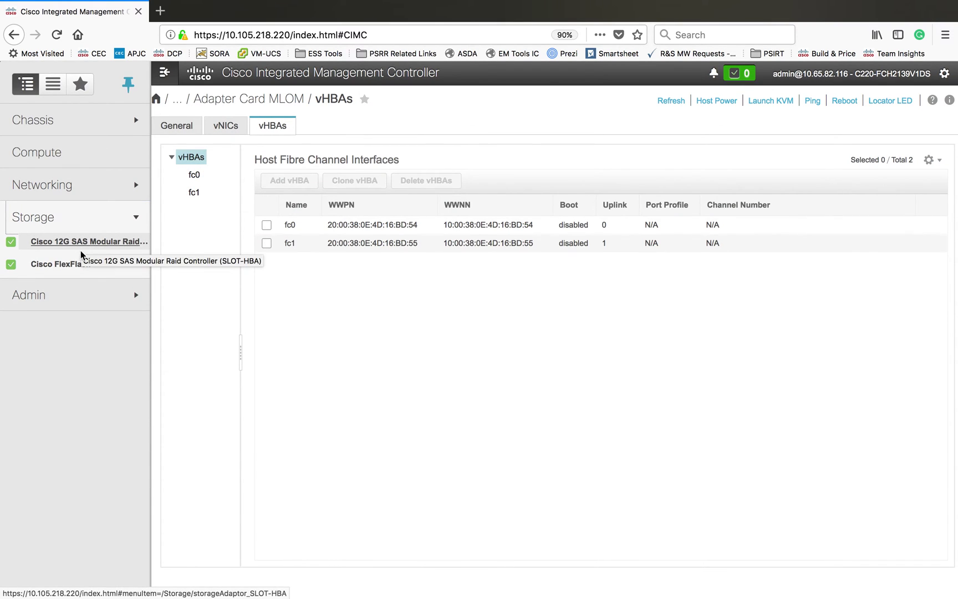
{"action": "left_click", "coordinate": [87, 243]}
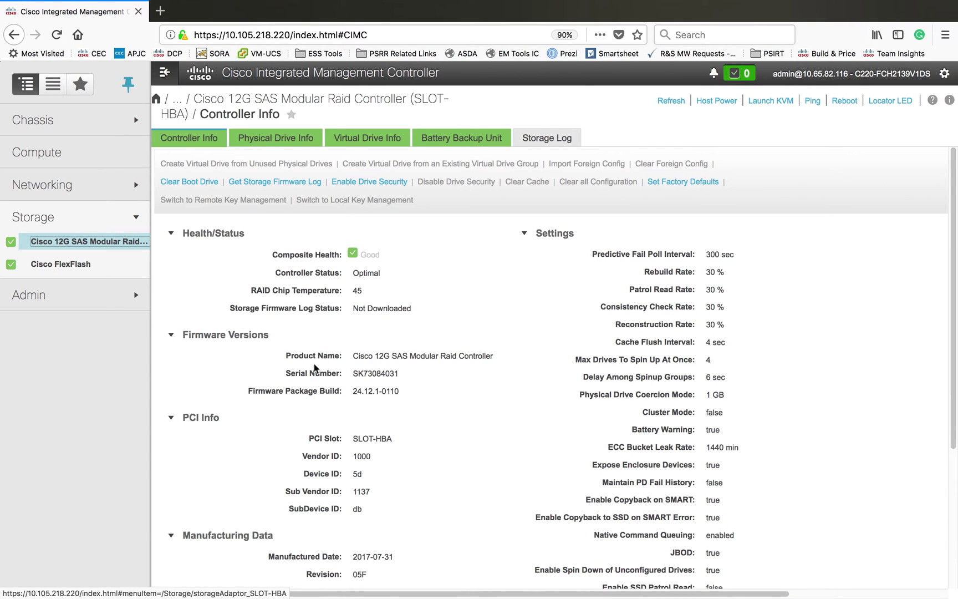
Scroll through the RAID controller's Controller Info, then expand the Admin section.
{"action": "scroll", "coordinate": [500, 395], "scroll_direction": "down", "scroll_amount": 4}
{"action": "scroll", "coordinate": [501, 395], "scroll_direction": "up", "scroll_amount": 4}
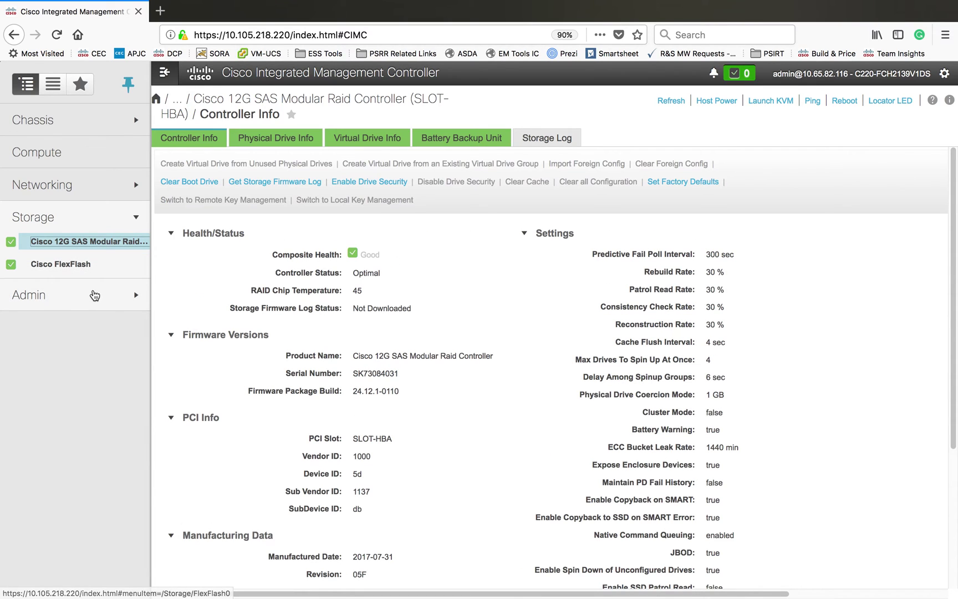
{"action": "left_click", "coordinate": [70, 294]}
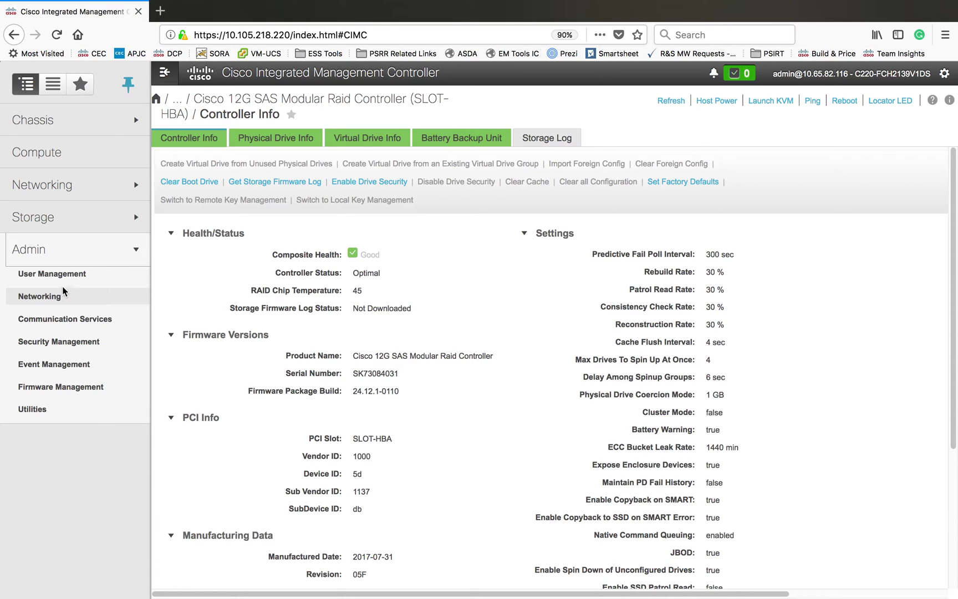
Review local users, LDAP and active sessions, then open the Admin Networking settings.
{"action": "left_click", "coordinate": [47, 273]}
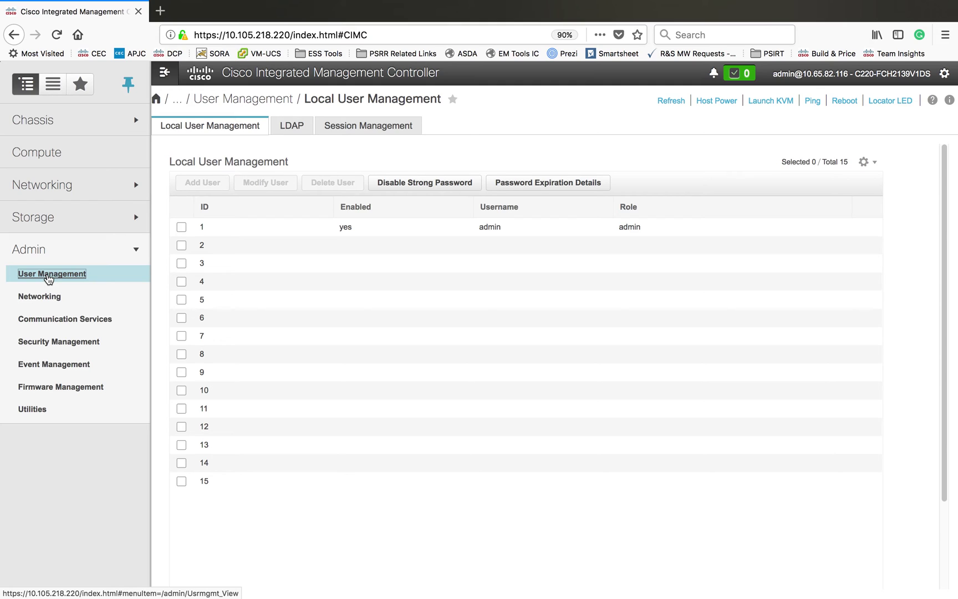
{"action": "left_click", "coordinate": [295, 118]}
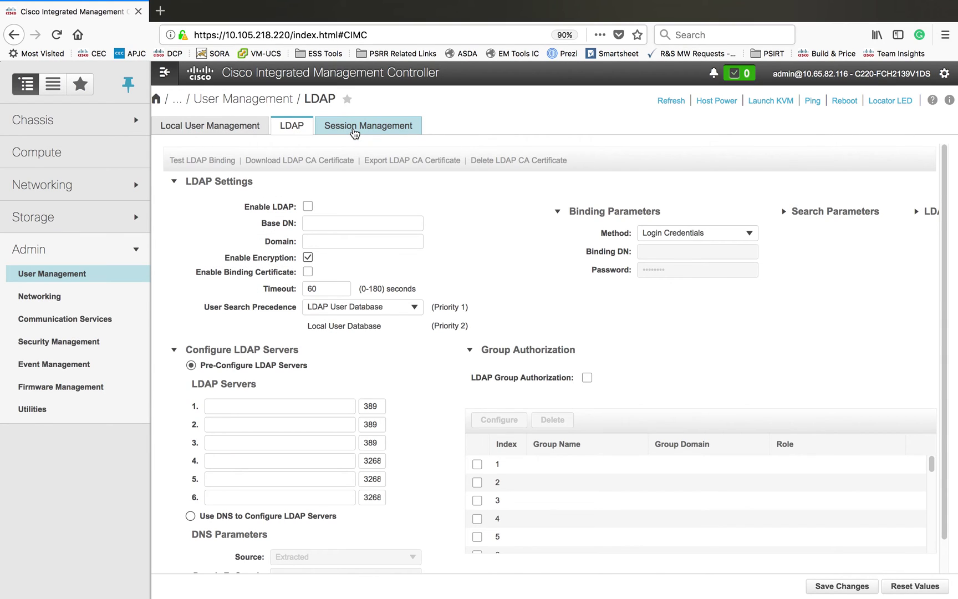
{"action": "left_click", "coordinate": [354, 128]}
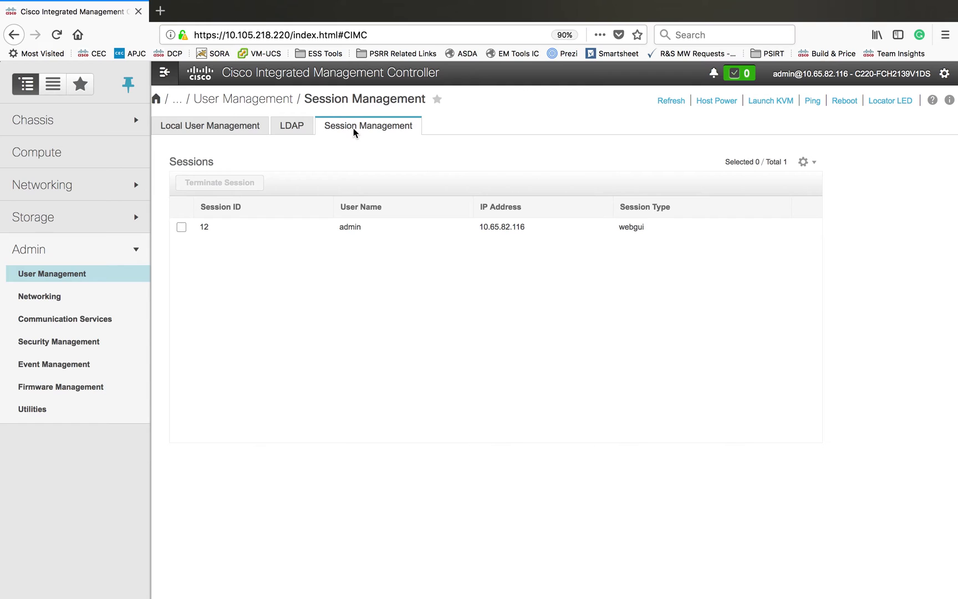
{"action": "left_click", "coordinate": [56, 296]}
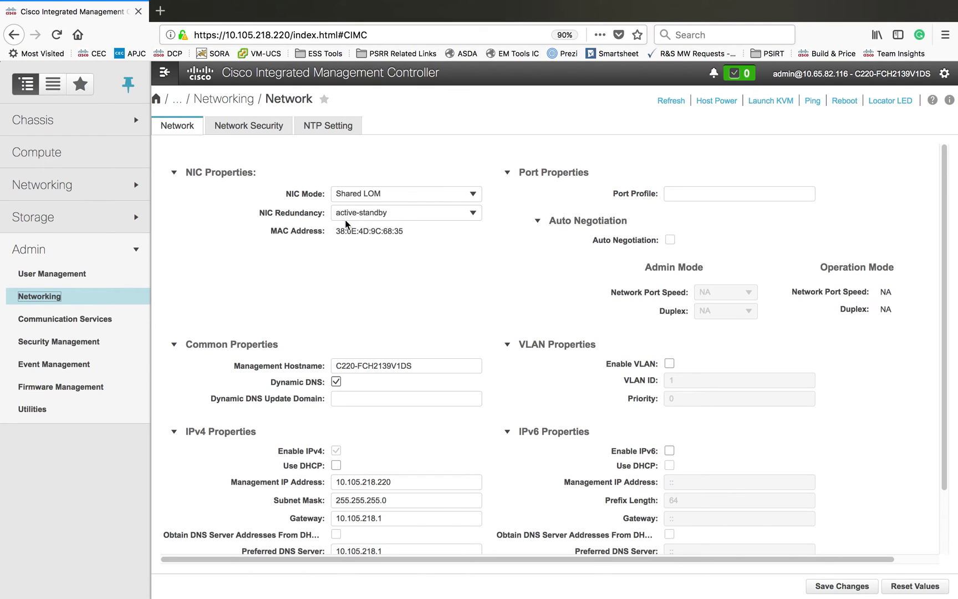
Check the management IPv4, Network Security and NTP settings, then view Communication Services SNMP.
{"action": "triple_click", "coordinate": [400, 482]}
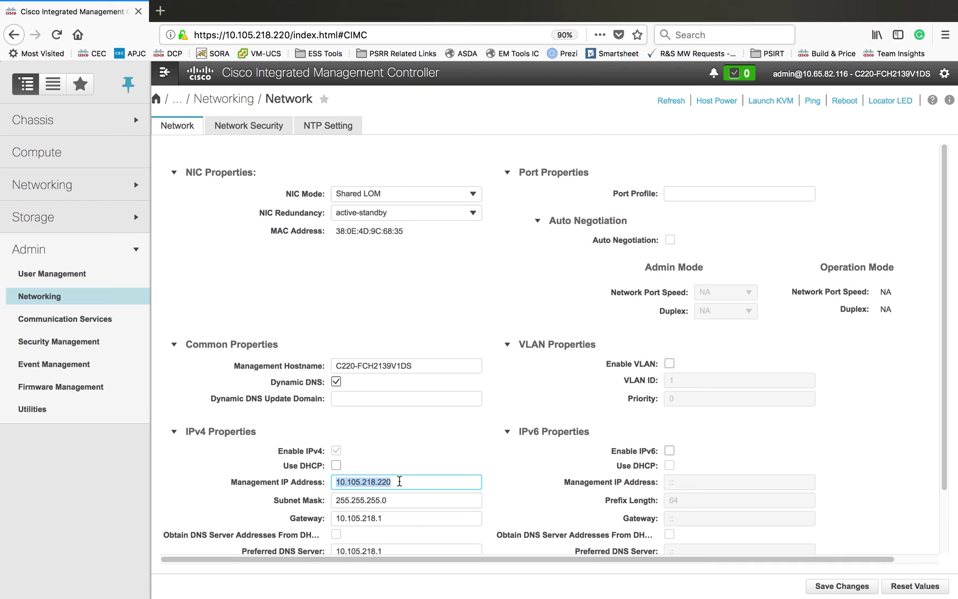
{"action": "scroll", "coordinate": [399, 480], "scroll_direction": "down", "scroll_amount": 3}
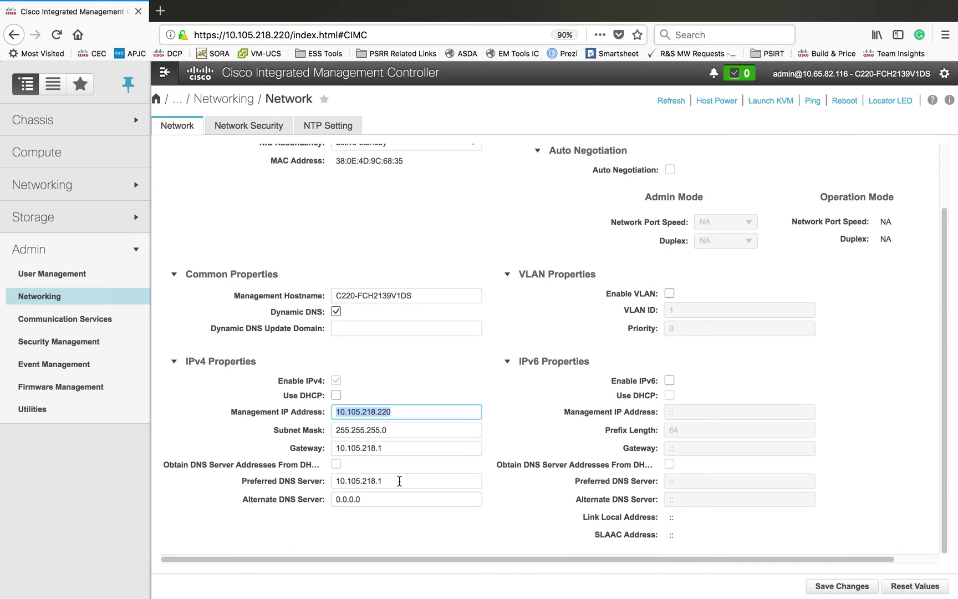
{"action": "scroll", "coordinate": [399, 481], "scroll_direction": "up", "scroll_amount": 3}
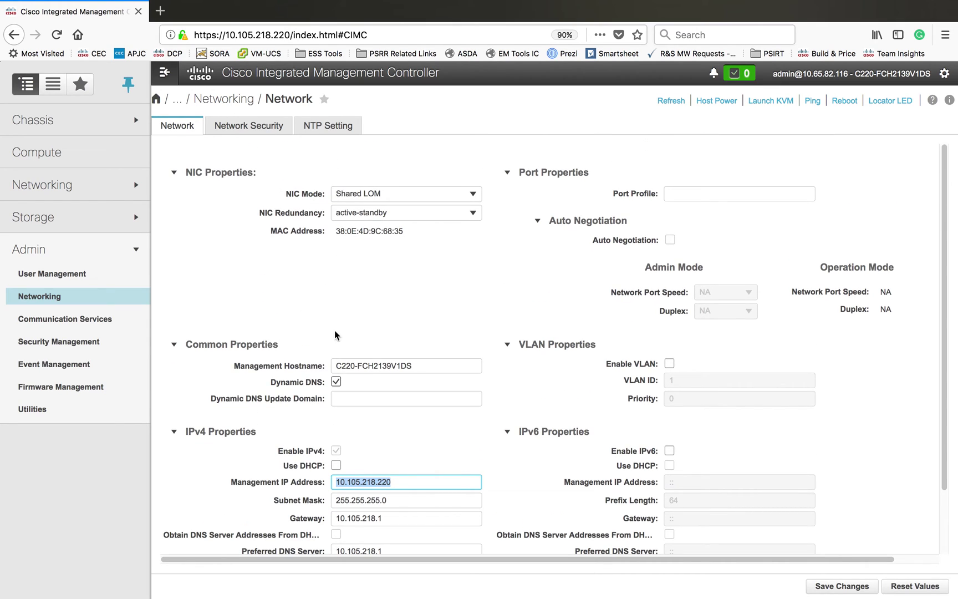
{"action": "left_click", "coordinate": [242, 121]}
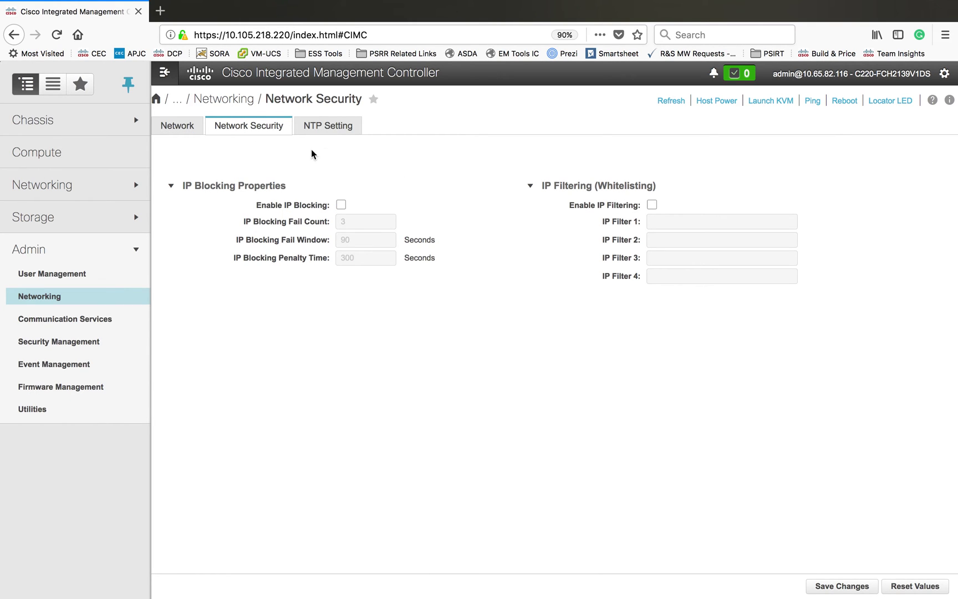
{"action": "left_click", "coordinate": [337, 125]}
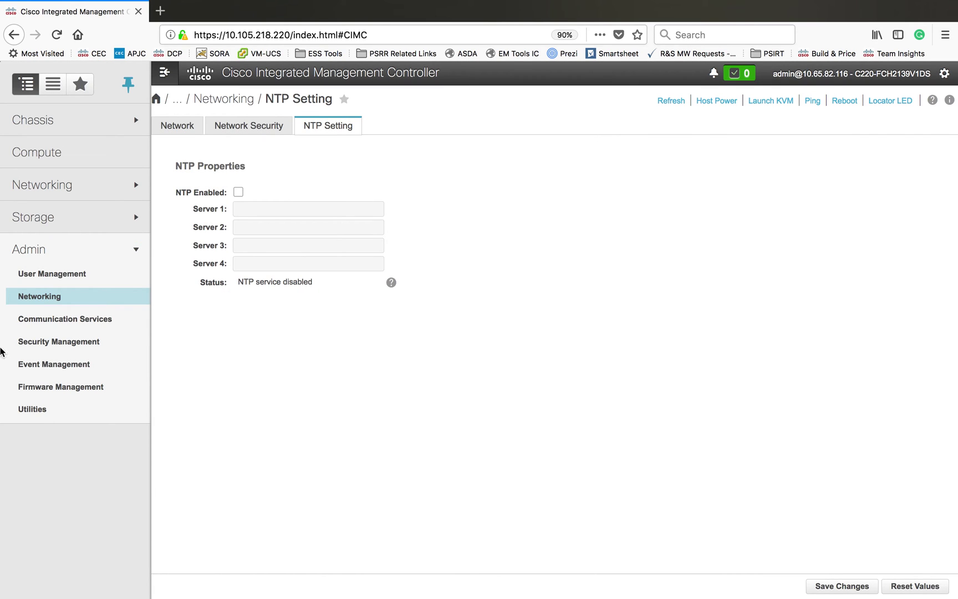
{"action": "left_click", "coordinate": [66, 321]}
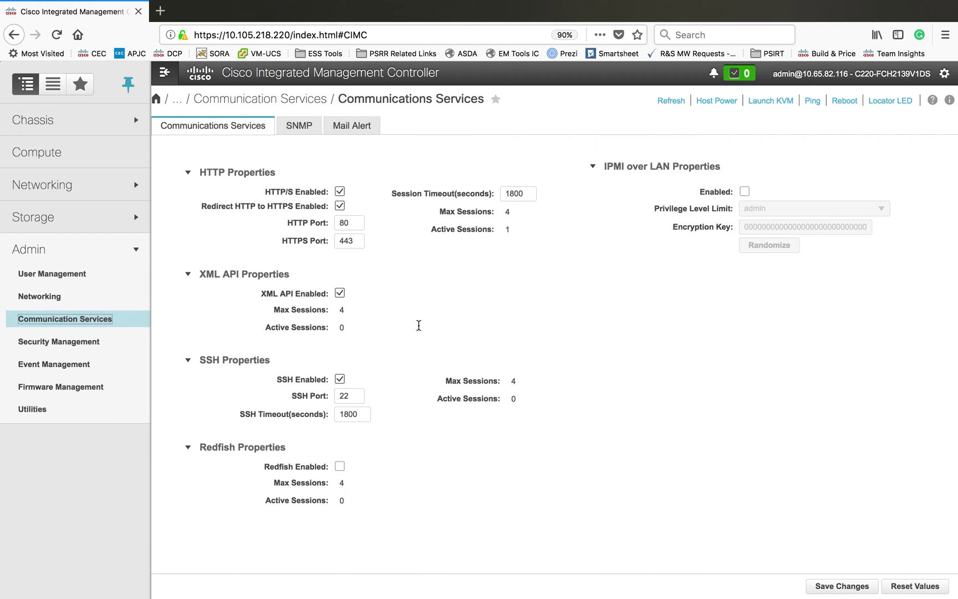
{"action": "left_click", "coordinate": [288, 130]}
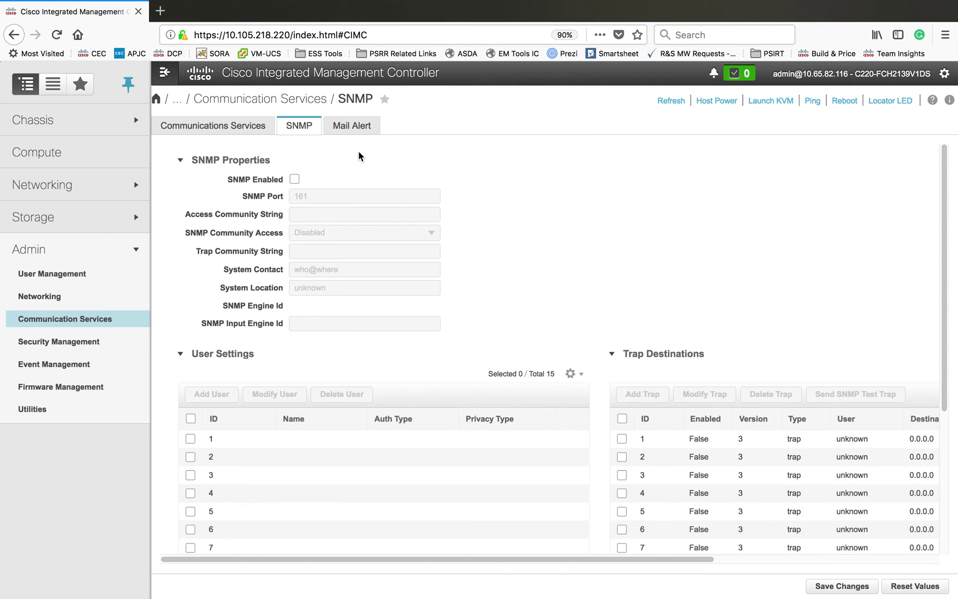
Review the mail alert SMTP settings, then view the Cisco Self Signed certificate valid Oct 2017–Oct 2022.
{"action": "left_click", "coordinate": [365, 126]}
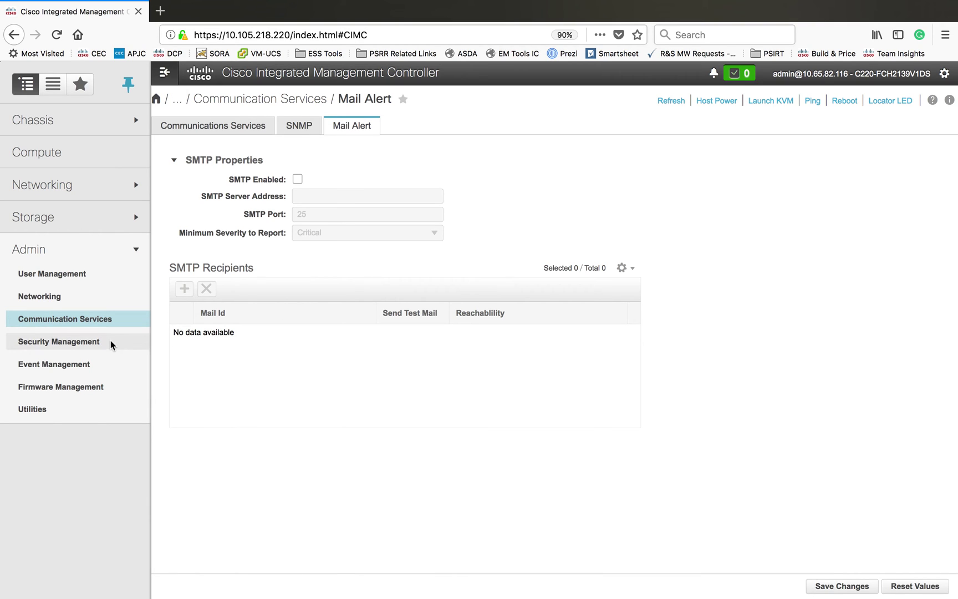
{"action": "left_click", "coordinate": [71, 343]}
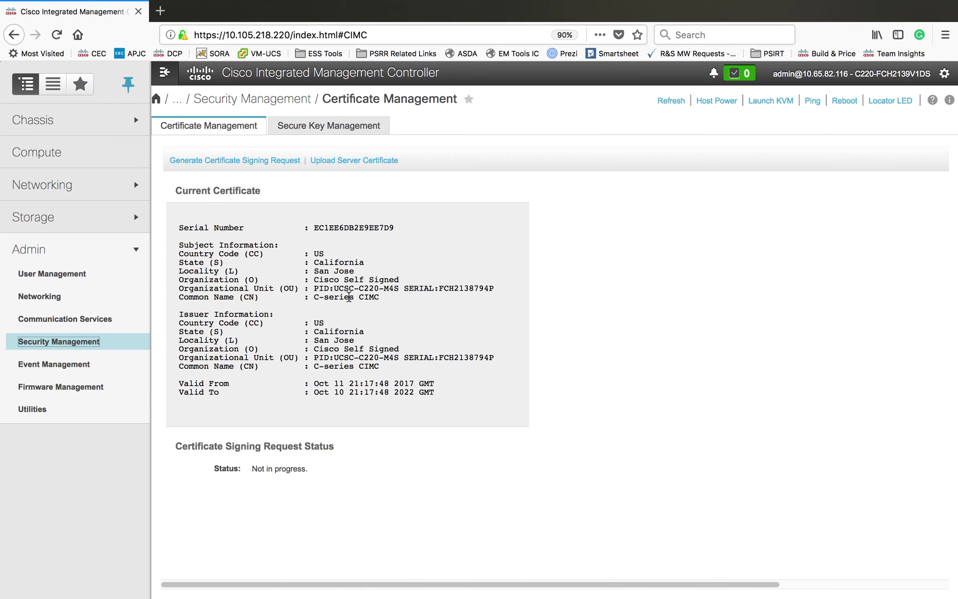
Check the secure key management settings, then list the seven platform event filters, all with action None.
{"action": "left_click", "coordinate": [340, 128]}
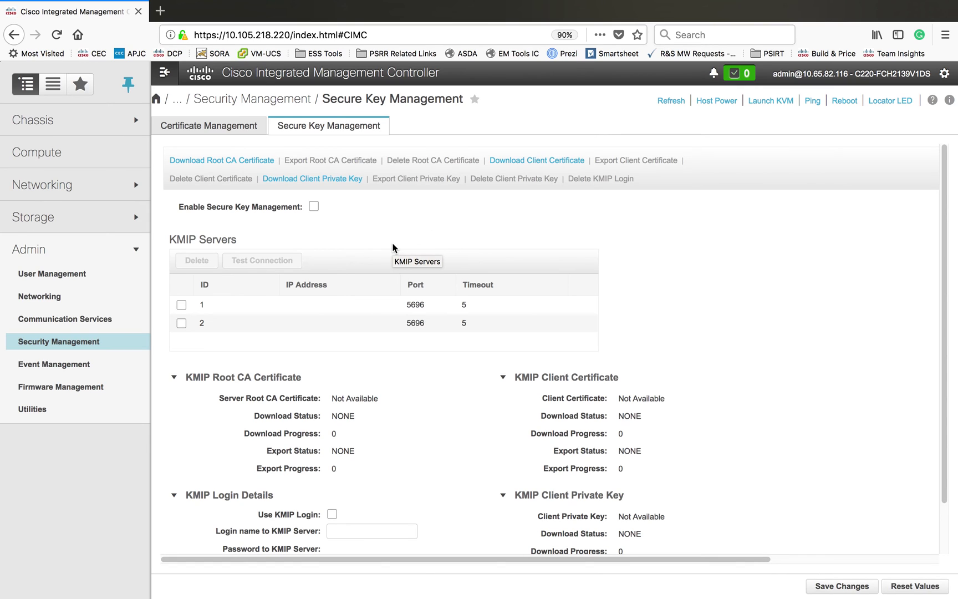
{"action": "left_click", "coordinate": [49, 365]}
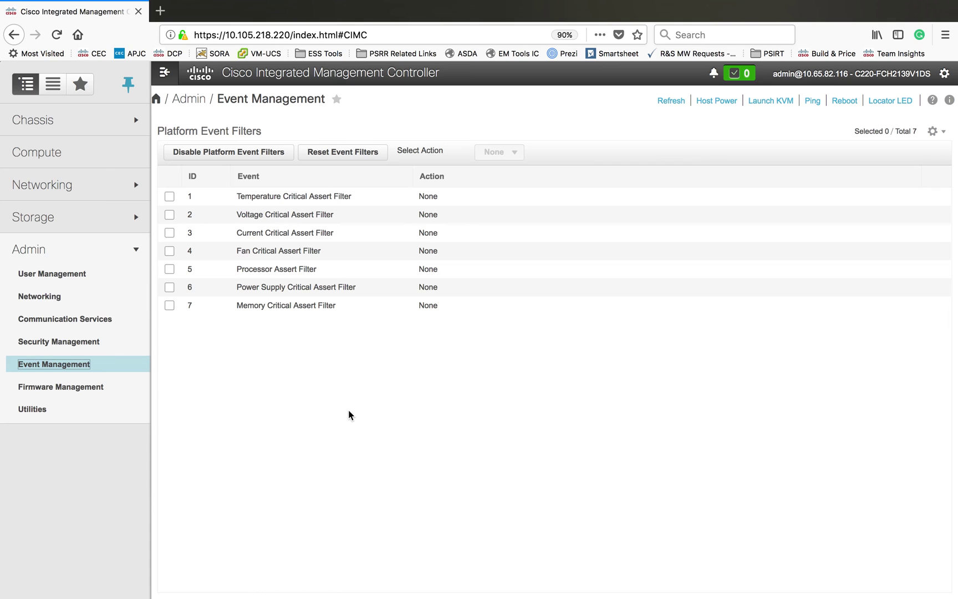
Check all component firmware versions and the Utilities page, then switch over to the full-screen terminal.
{"action": "left_click", "coordinate": [86, 387]}
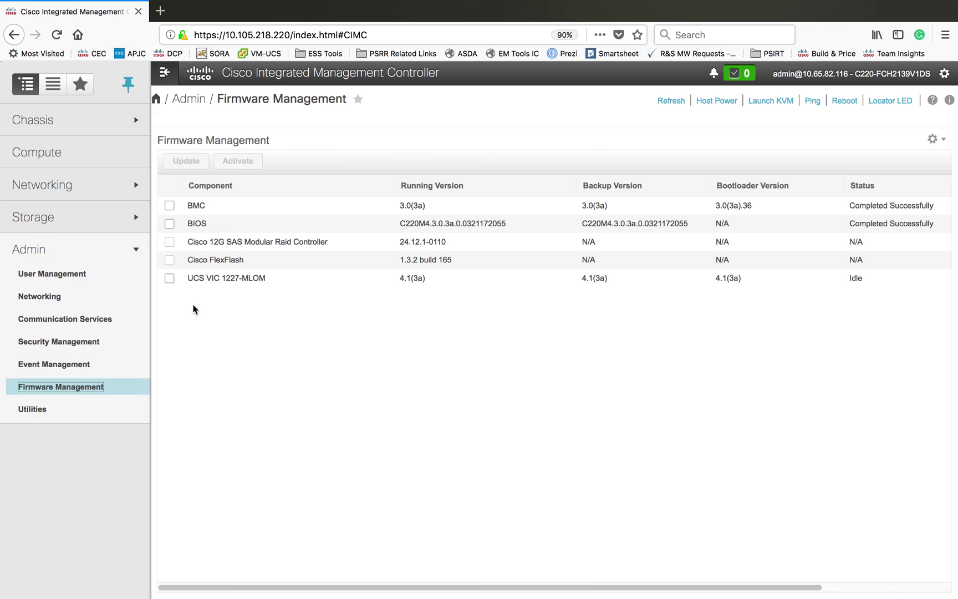
{"action": "left_click", "coordinate": [31, 411]}
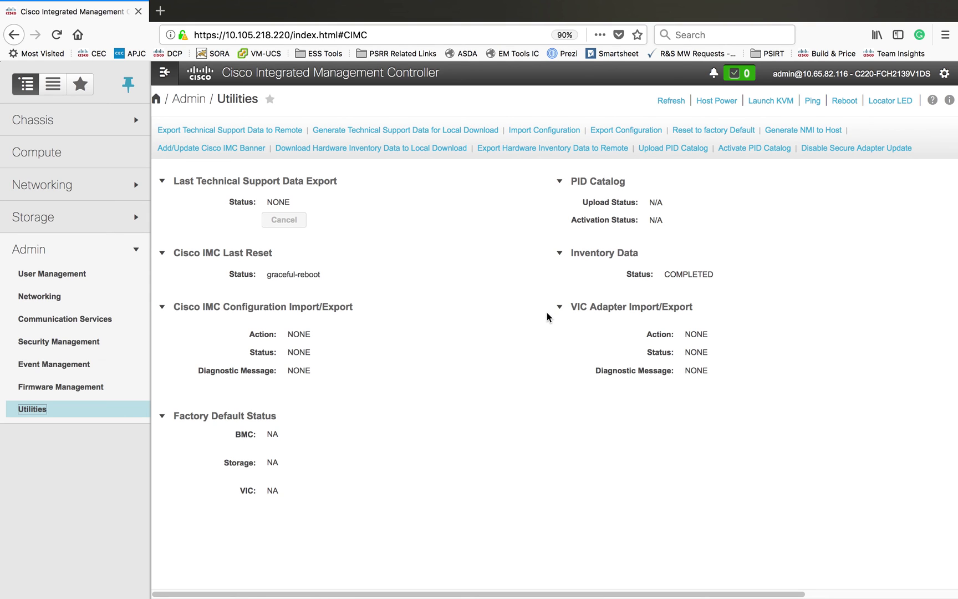
{"action": "key", "text": "ctrl+Right"}
Return from the terminal to Cisco IMC and confirm a reboot of the management controller.
{"action": "key", "text": "Return"}
{"action": "key", "text": "Return"}
{"action": "key", "text": "Return"}
{"action": "key", "text": "Return"}
{"action": "key", "text": "Return"}
{"action": "key", "text": "Return"}
{"action": "key", "text": "Return"}
{"action": "key", "text": "Return"}
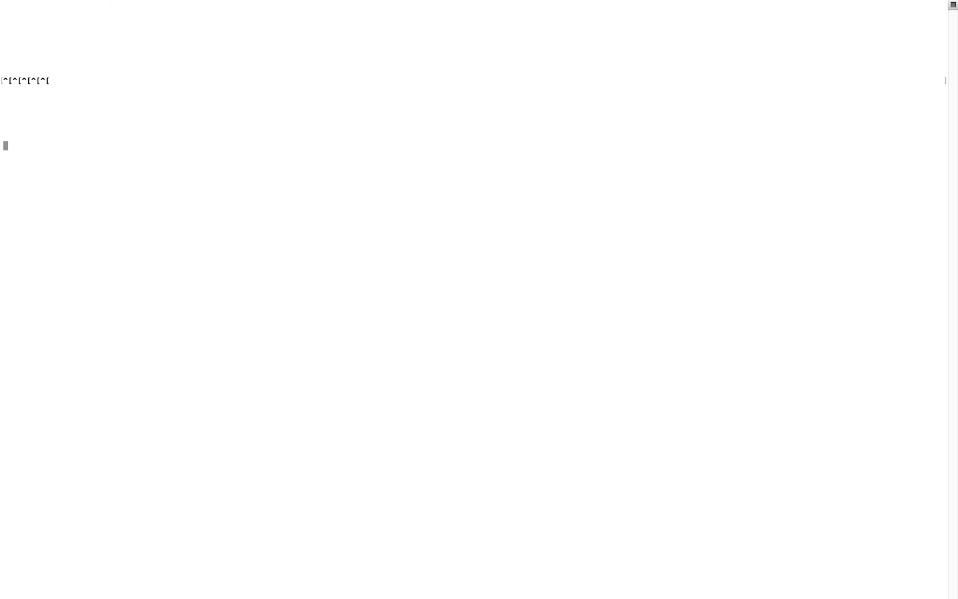
{"action": "key", "text": "ctrl+Left"}
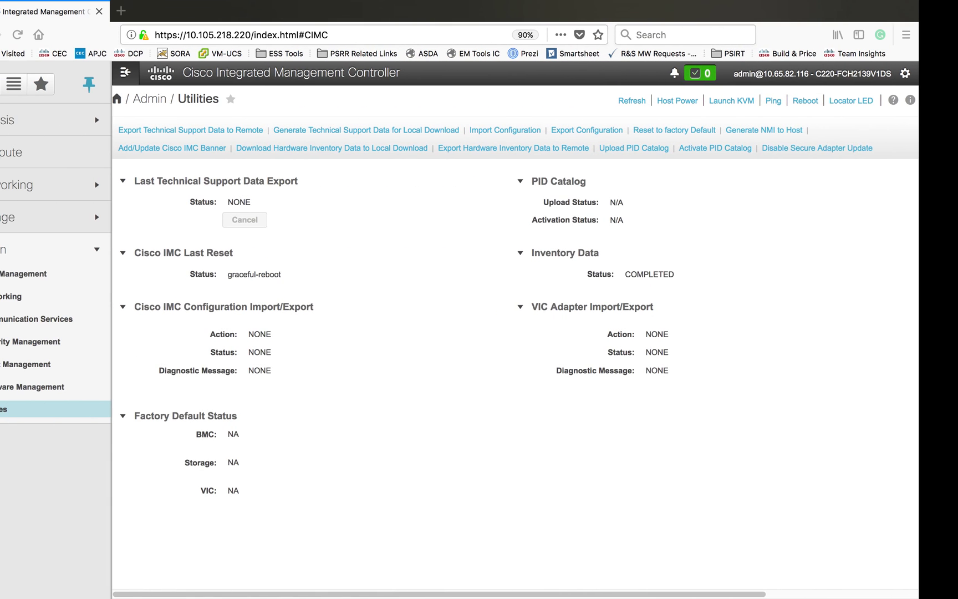
{"action": "left_click", "coordinate": [845, 101]}
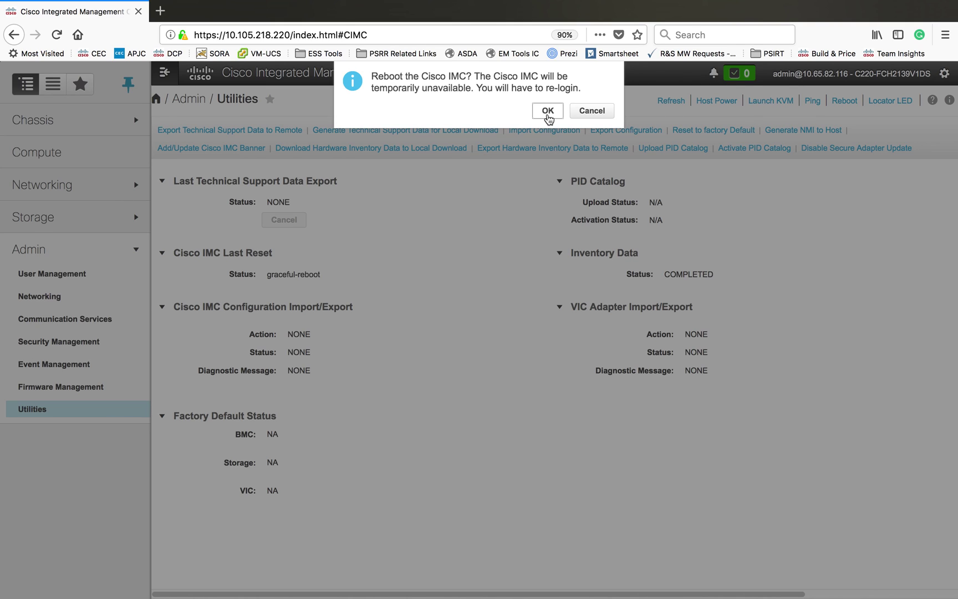
{"action": "left_click", "coordinate": [548, 112]}
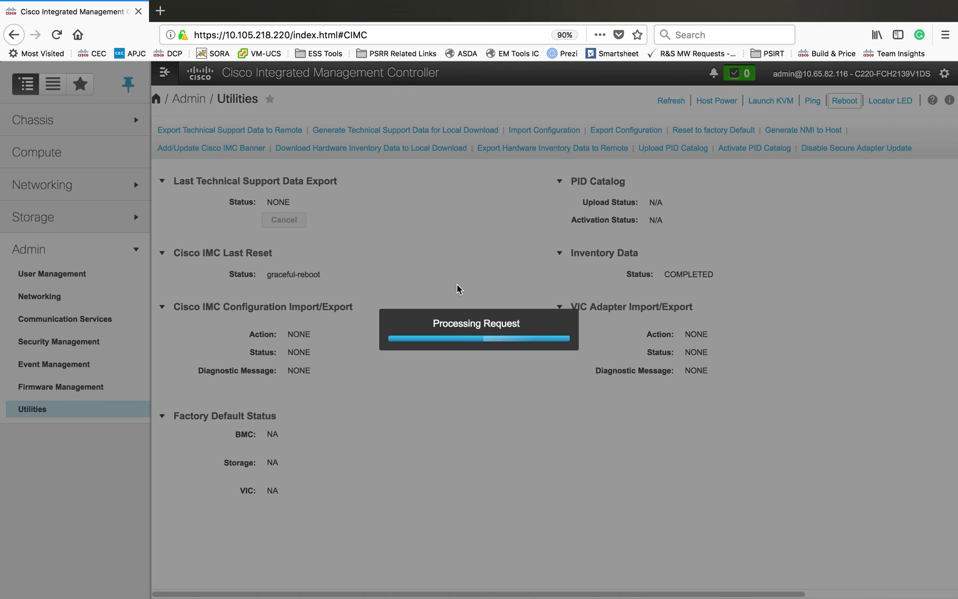
{"action": "mouse_move", "coordinate": [435, 6]}
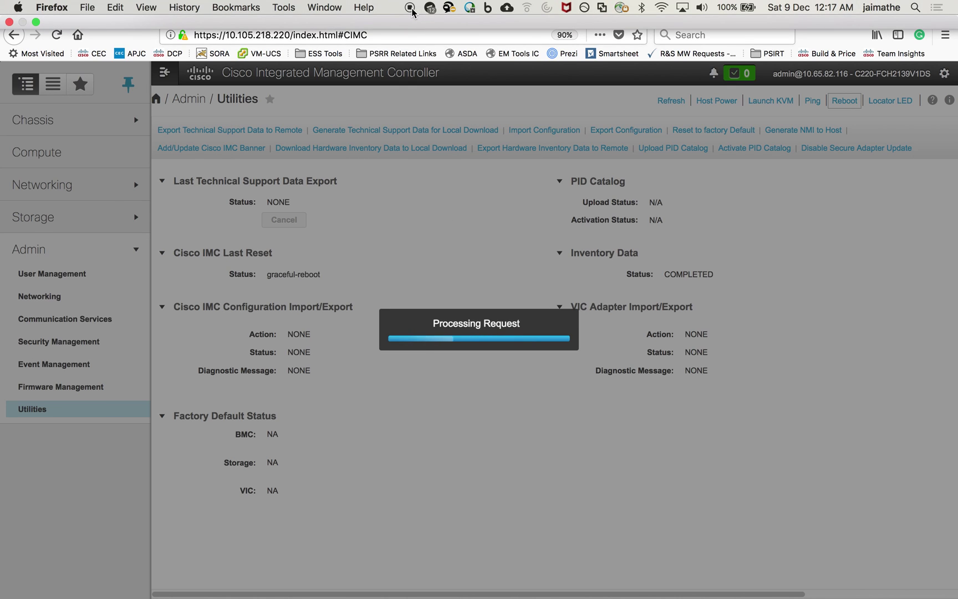